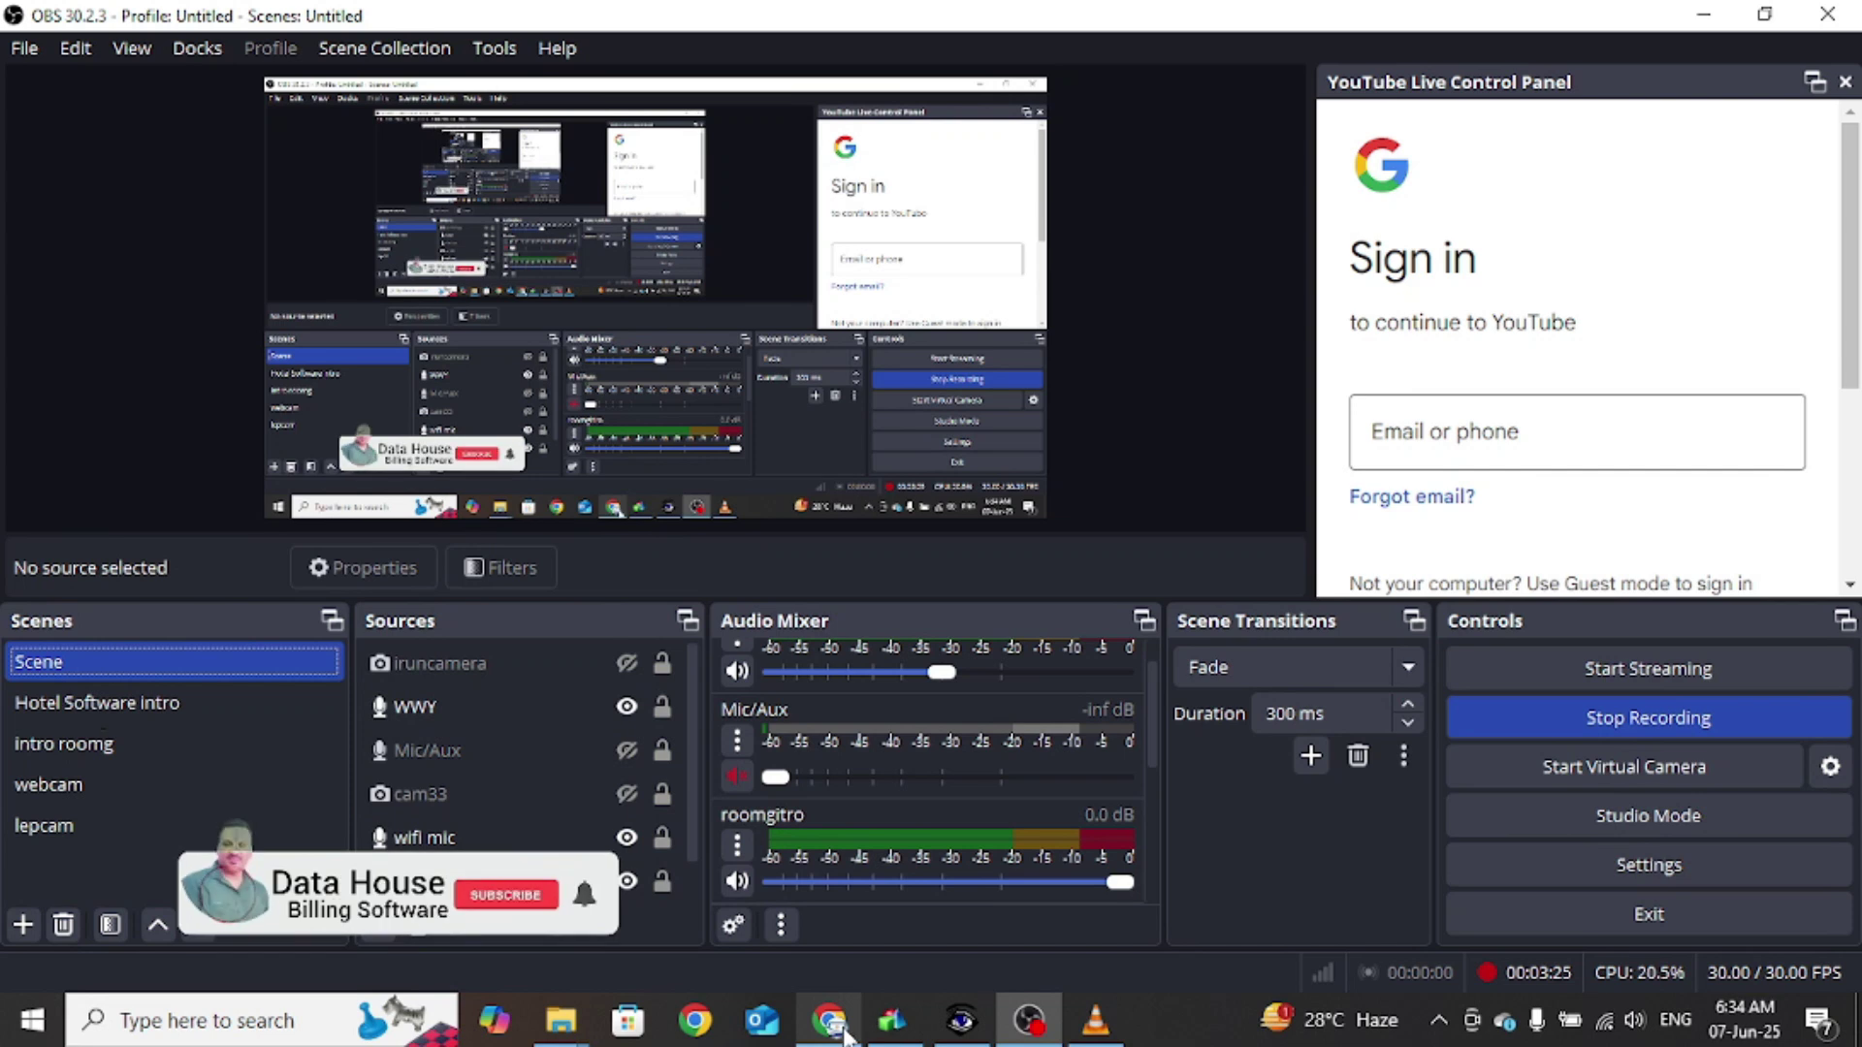
Step: Switch to Chrome and look through the videos in the RoomG Hotel Management Software playlist on YouTube
click(858, 1019)
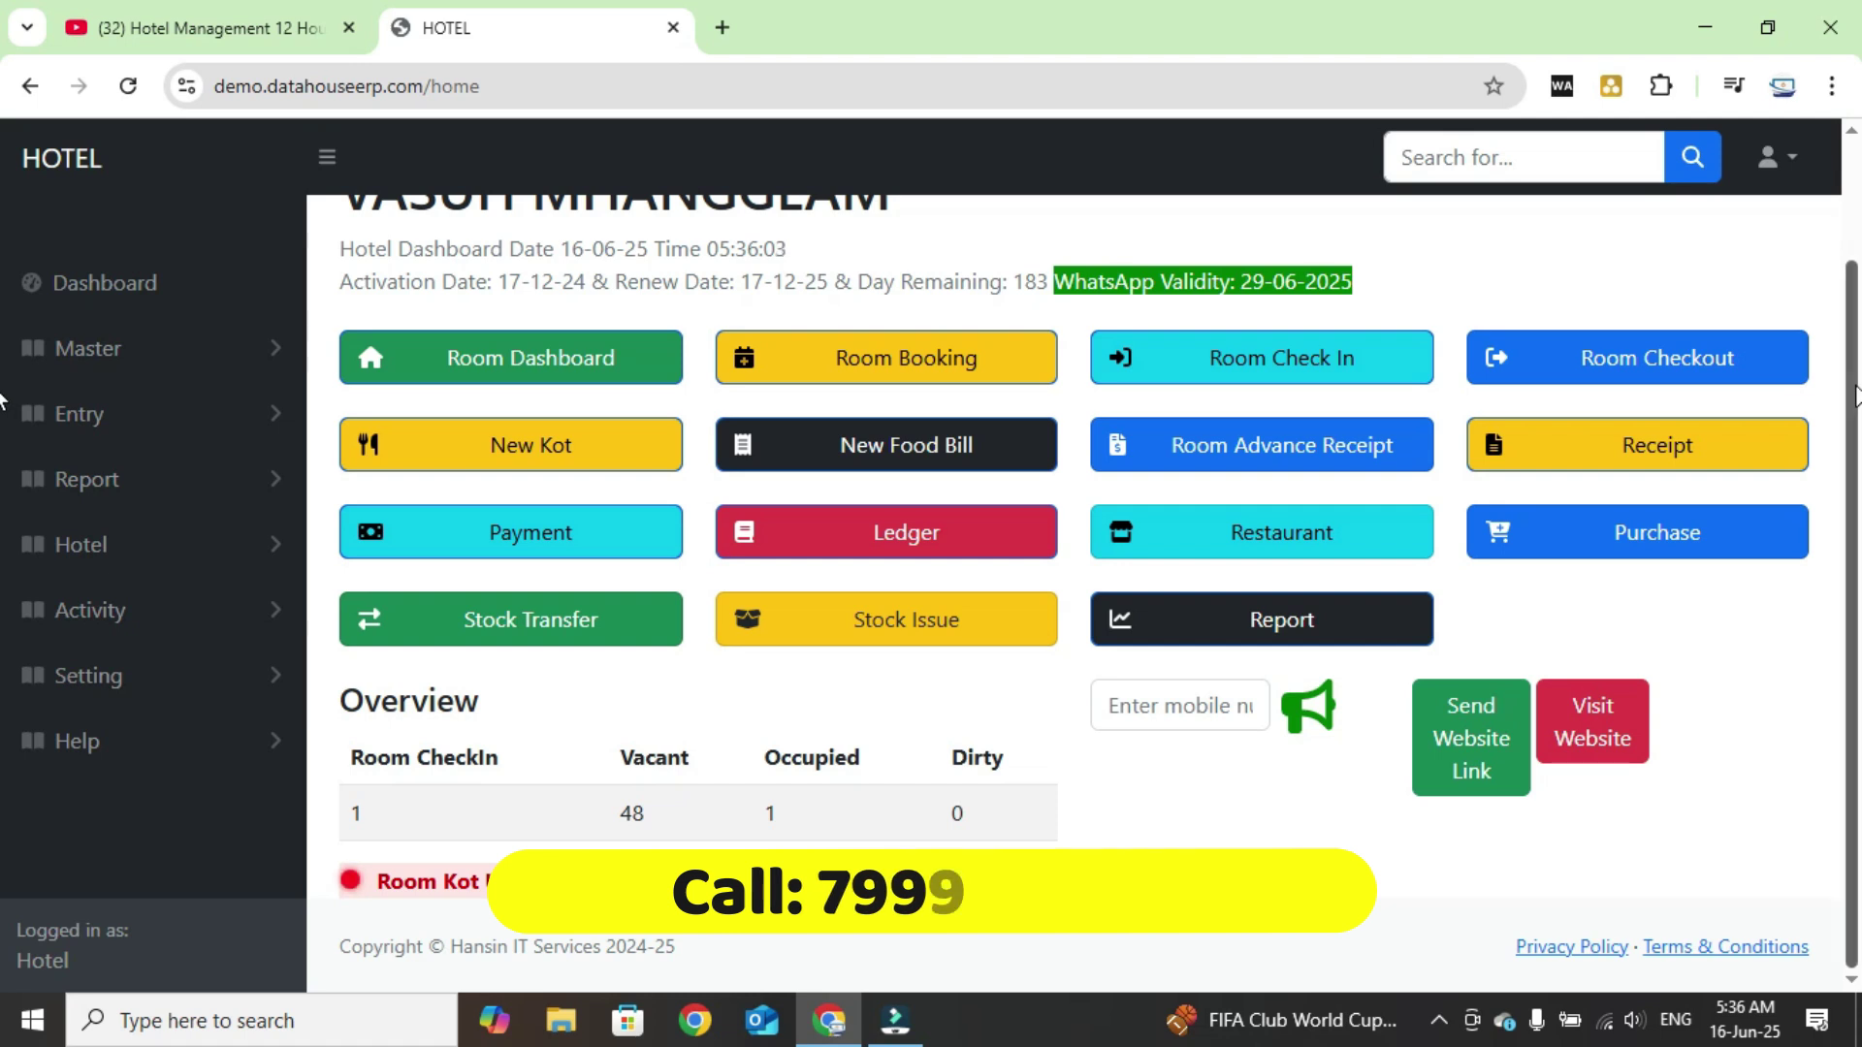
scroll(427, 580, up, 2)
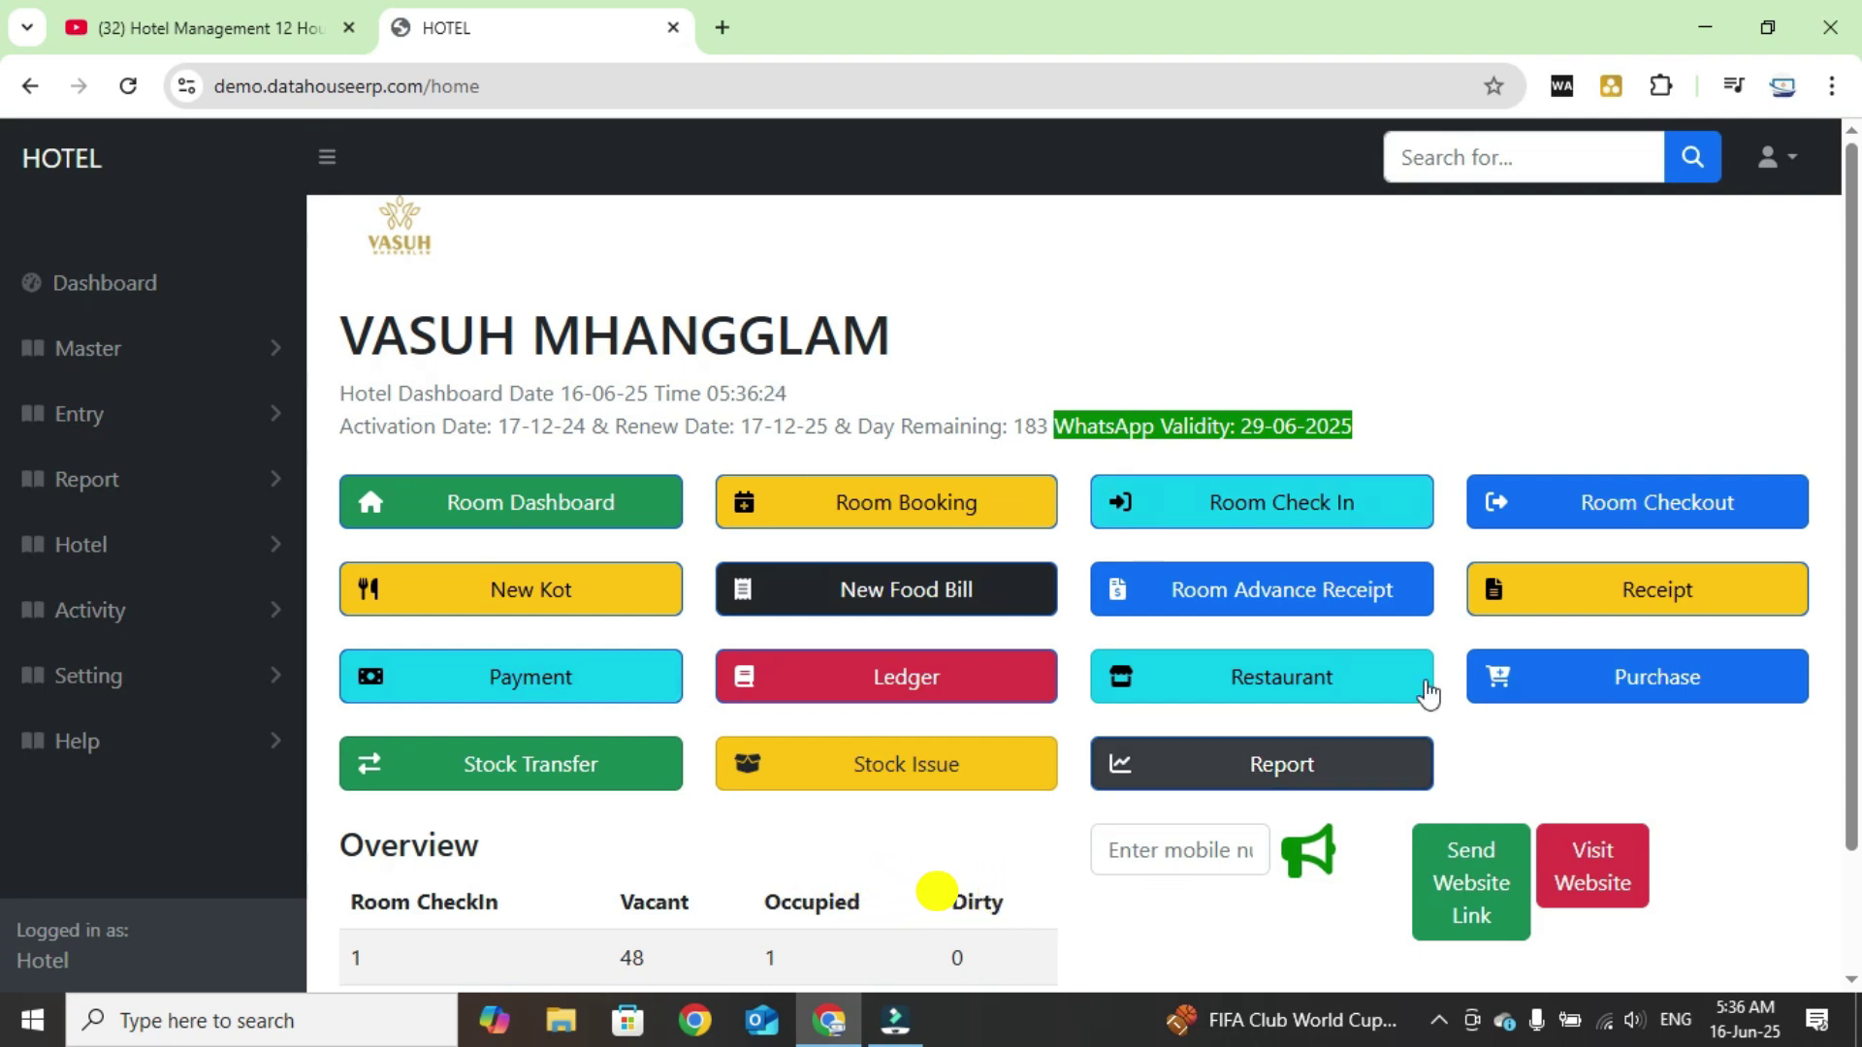
click(254, 32)
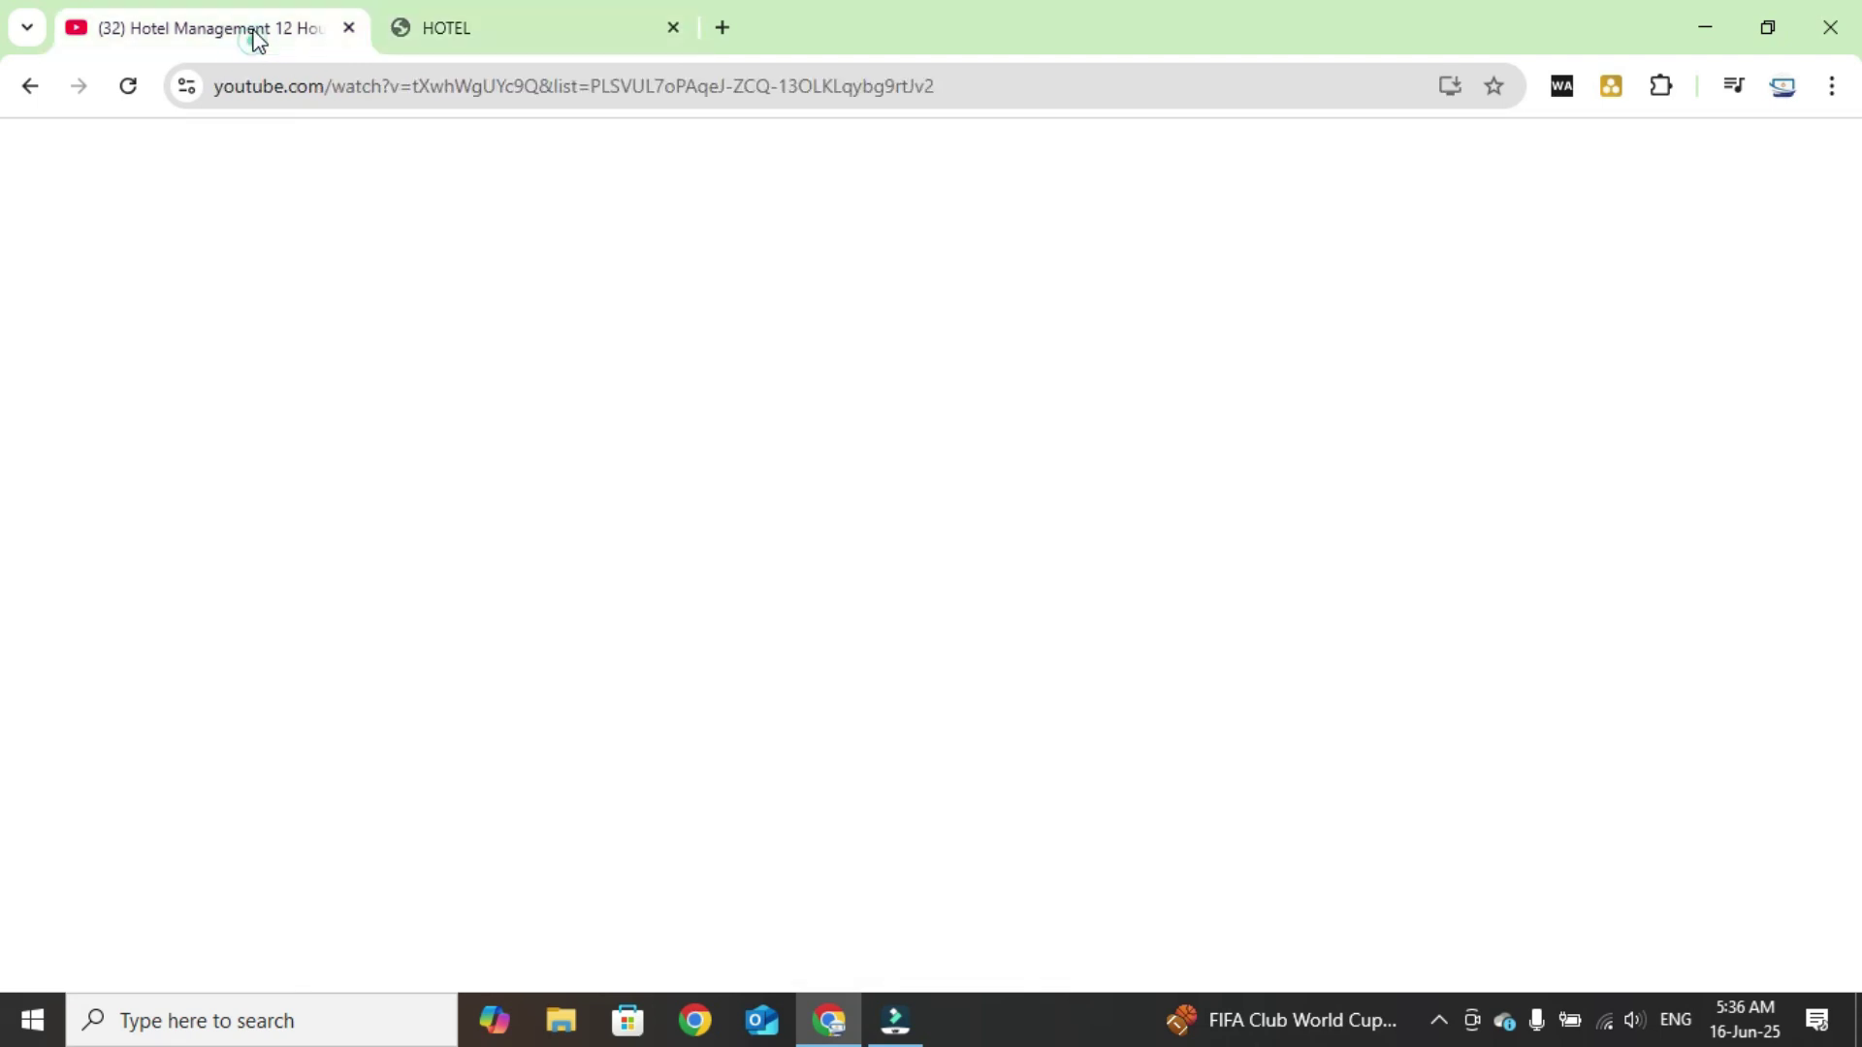
drag(1781, 725, 1830, 787)
drag(1808, 702, 1790, 517)
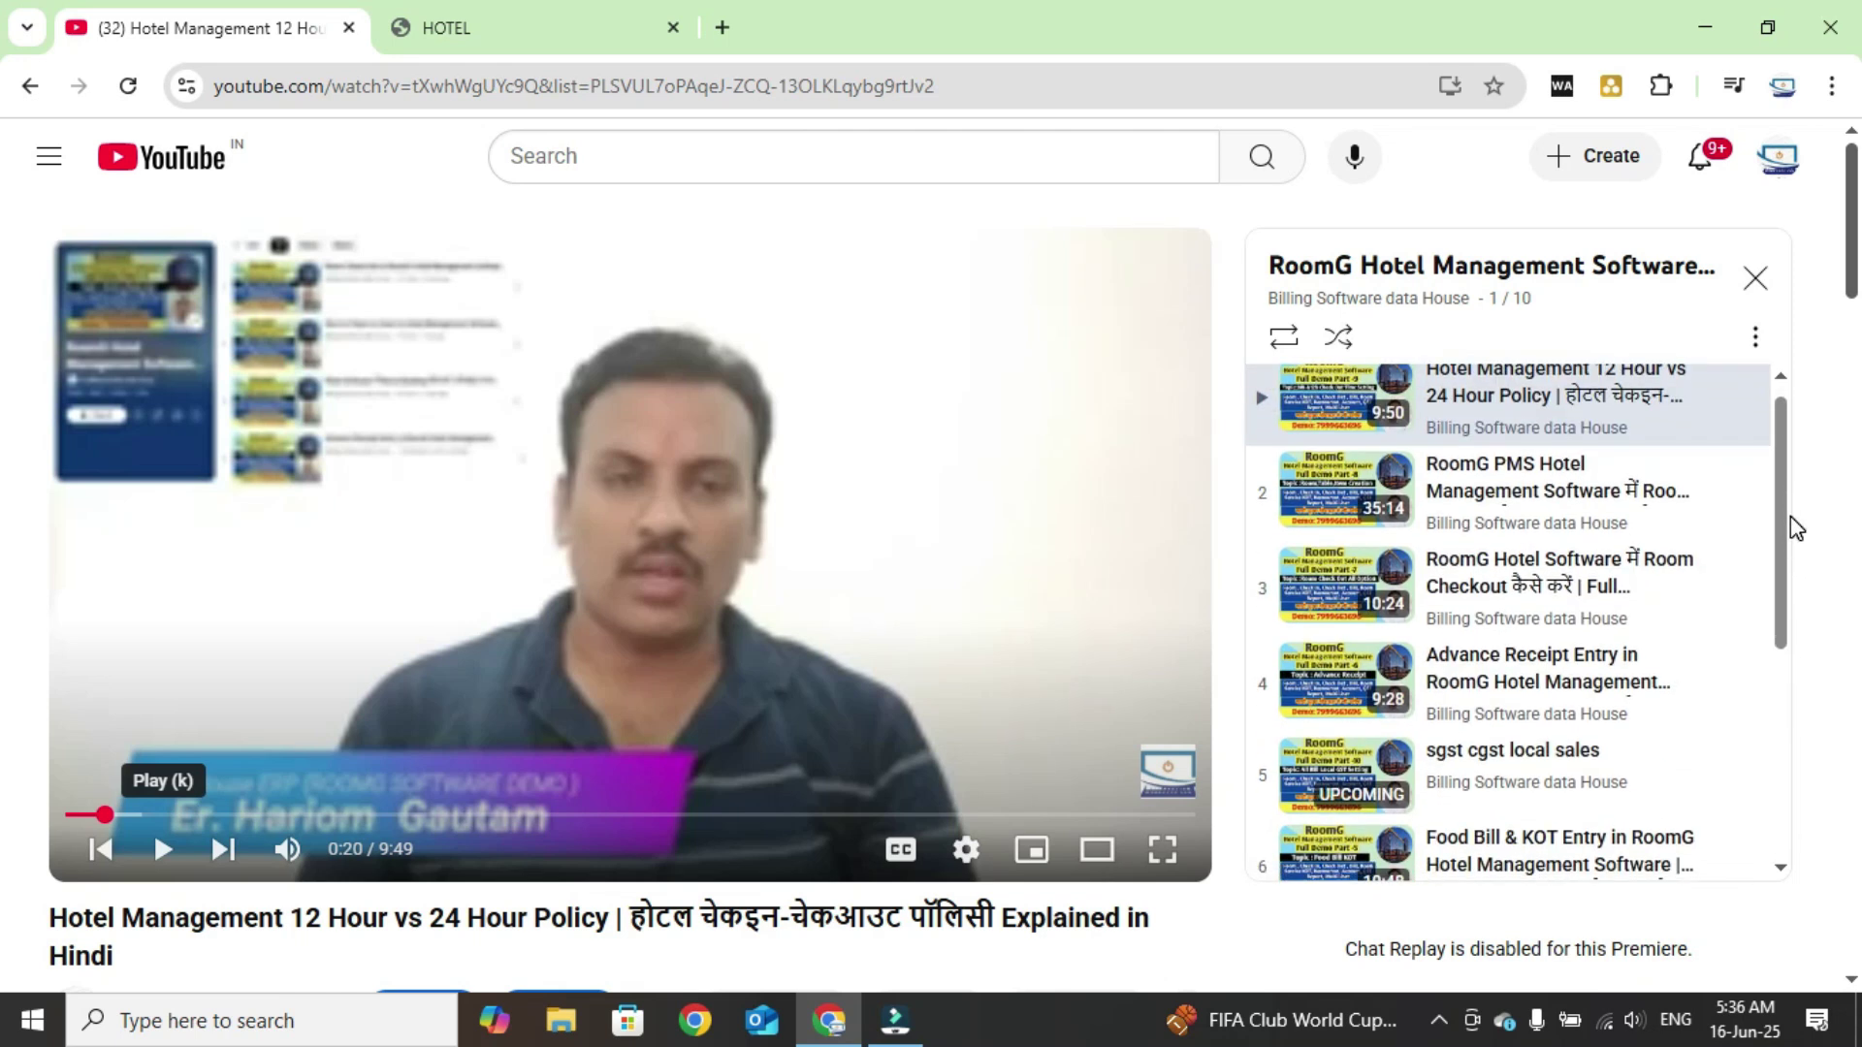
drag(1796, 529, 1775, 735)
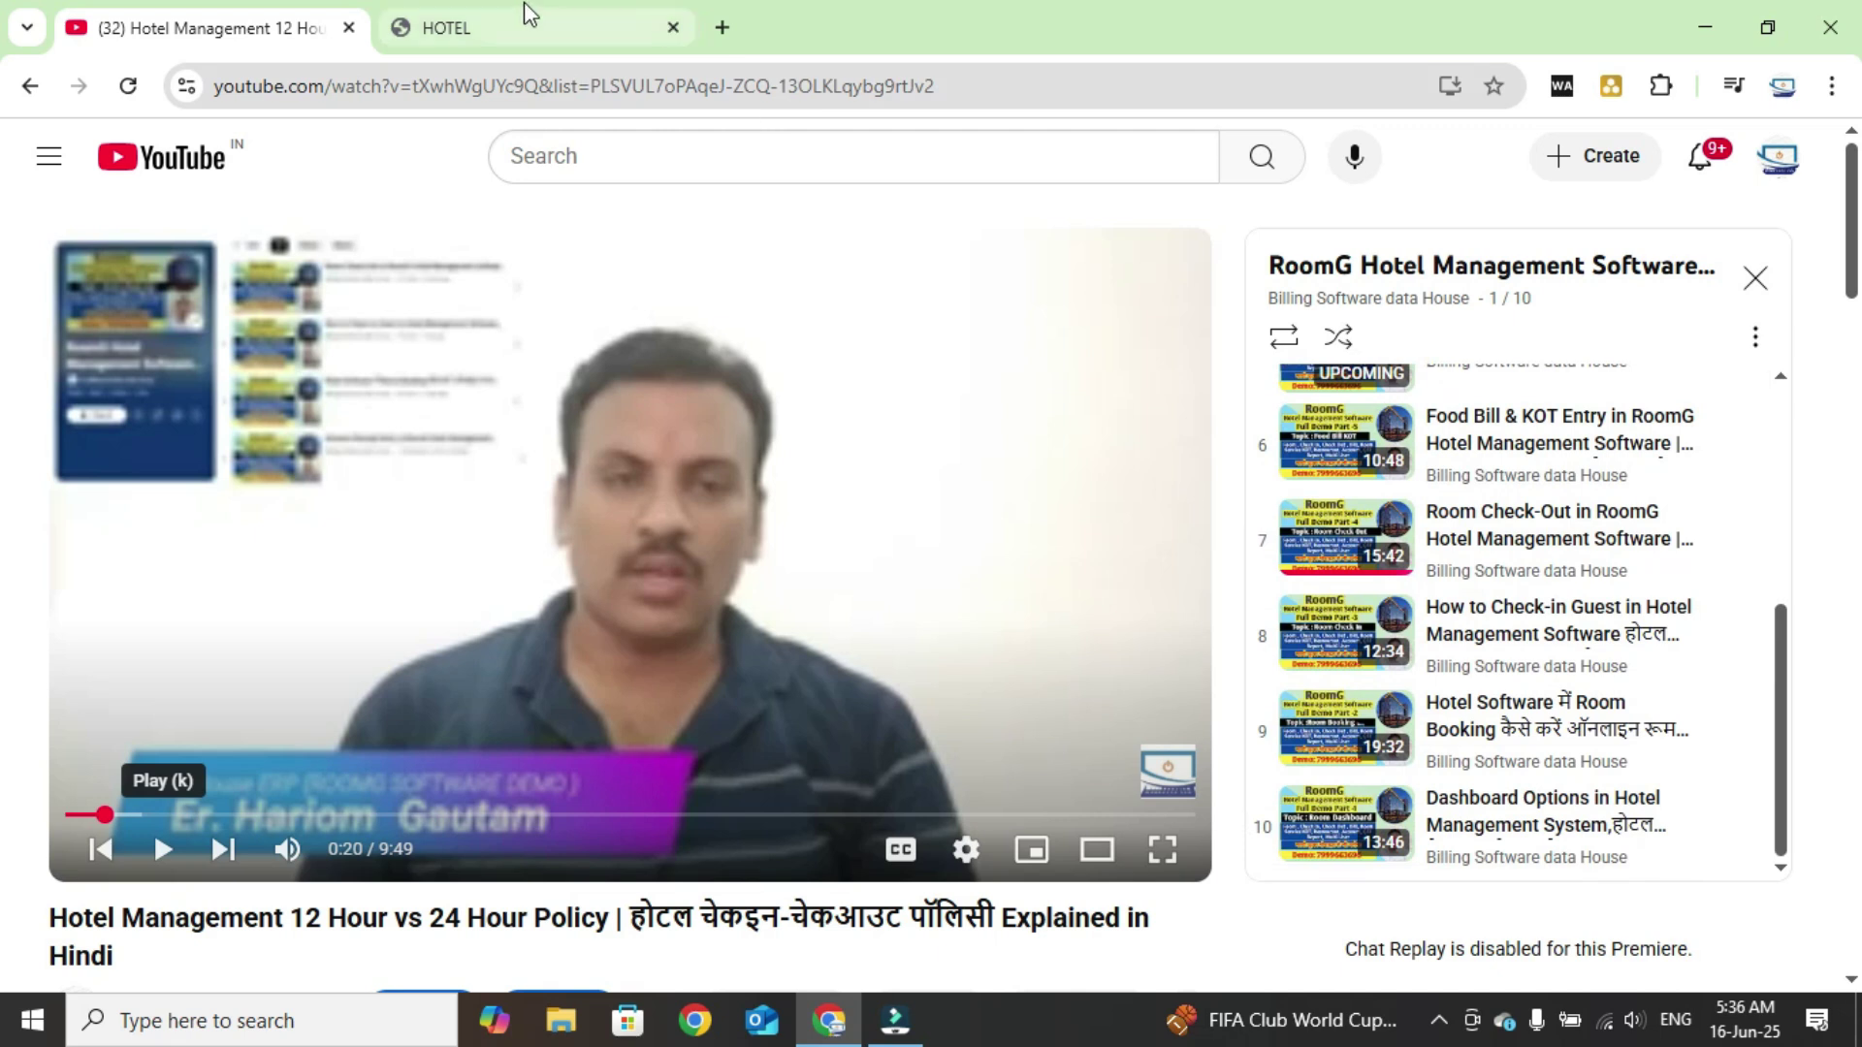
Step: Return to the hotel application and open a new KOT for room 101 from the room dashboard
click(520, 29)
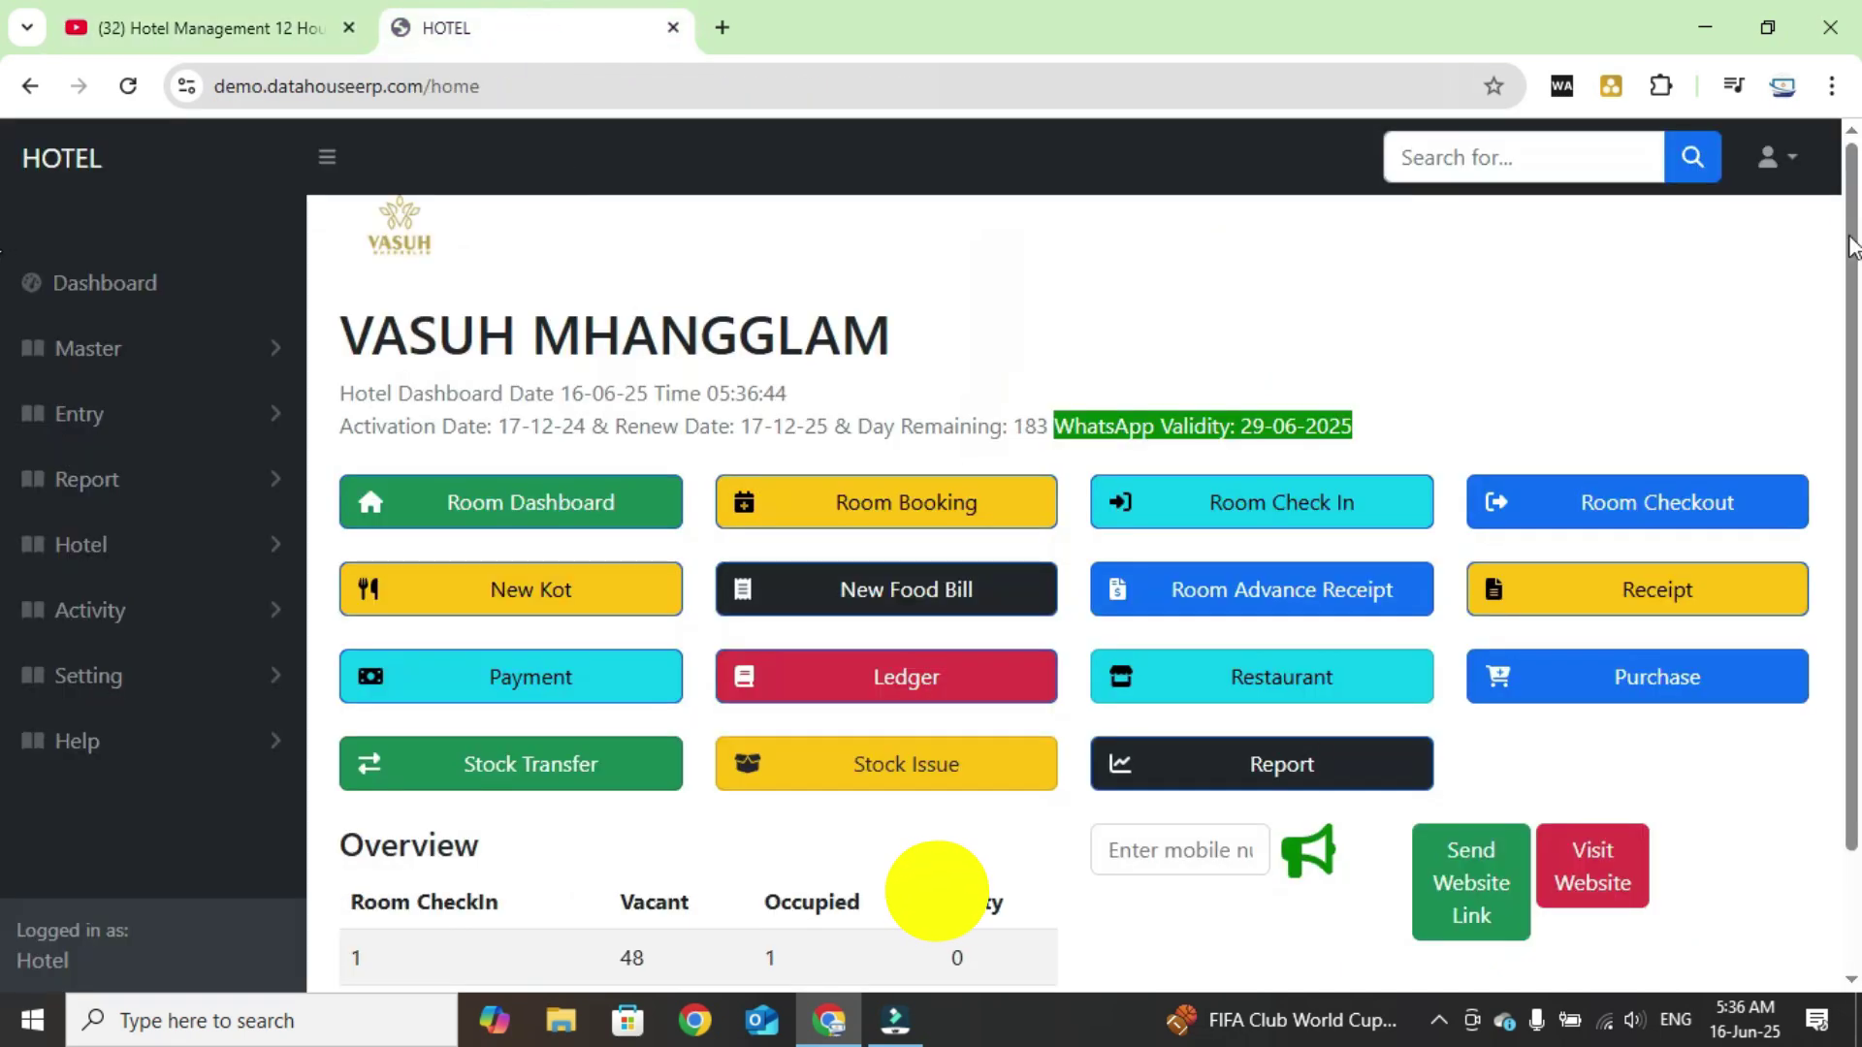
drag(1851, 237, 1848, 382)
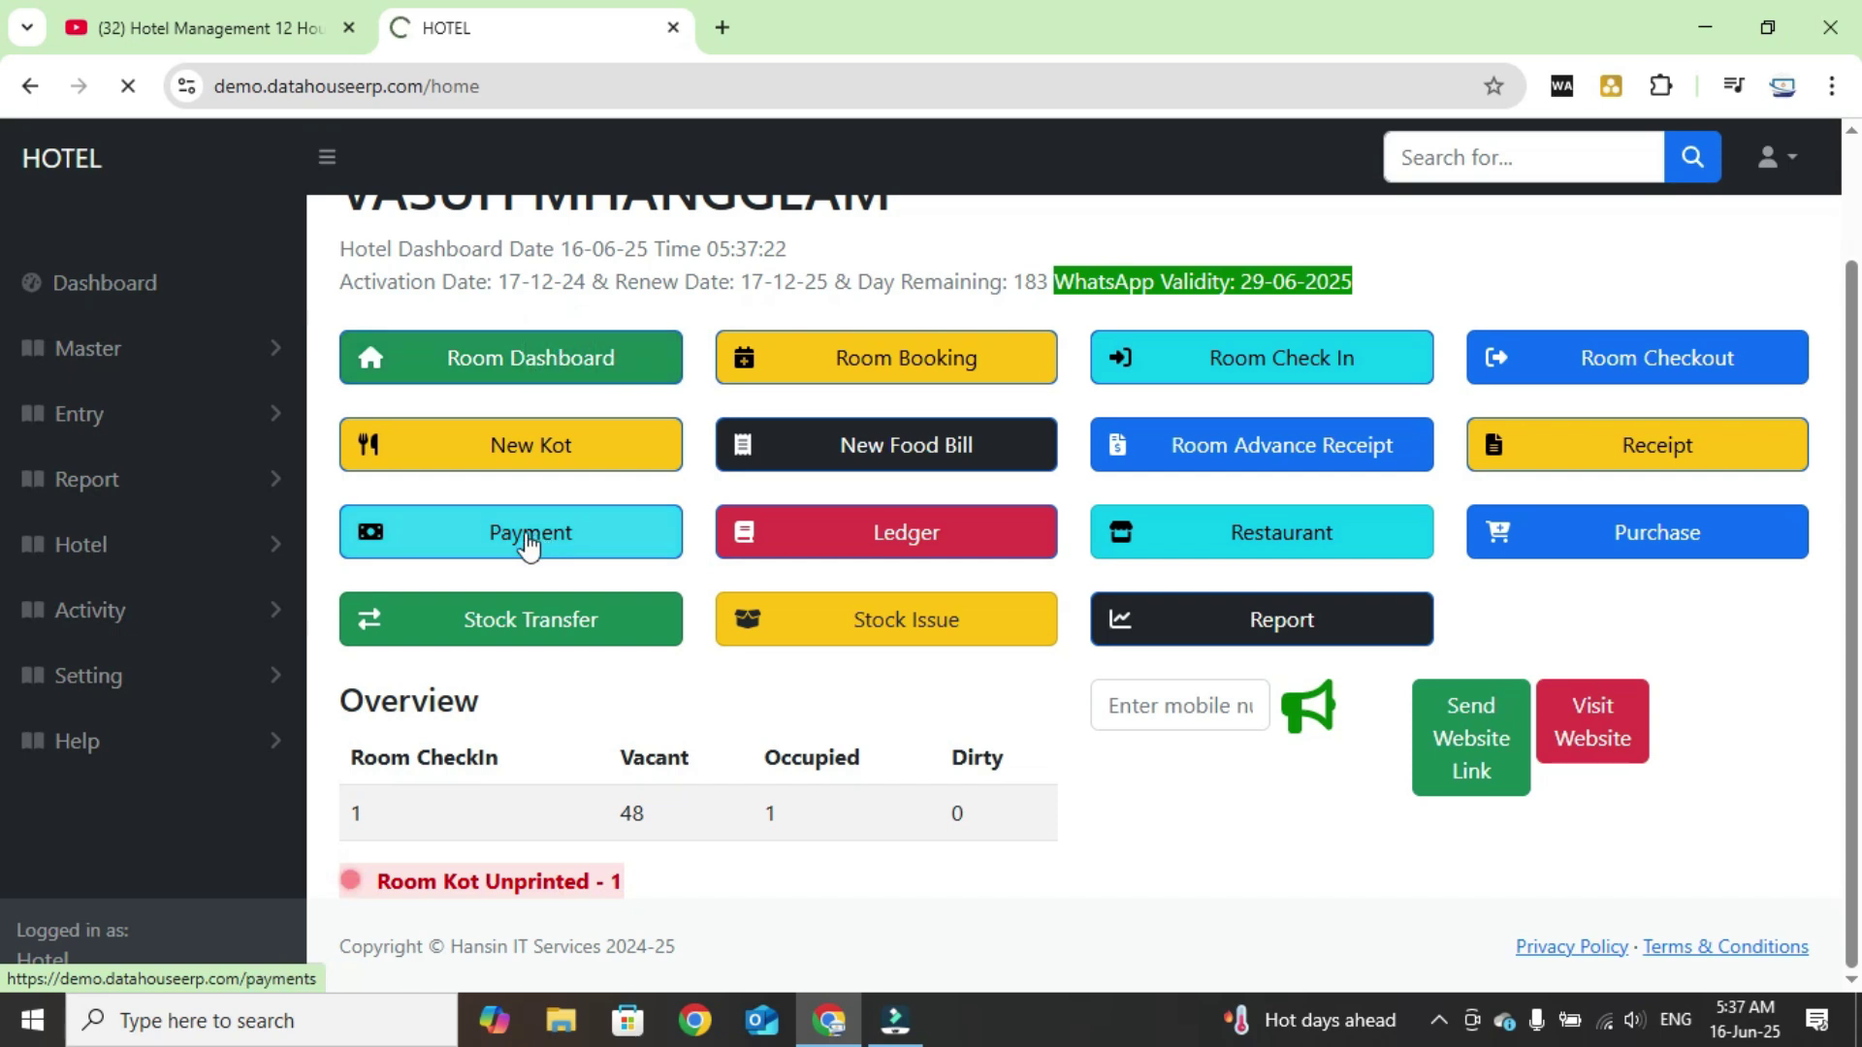
click(554, 432)
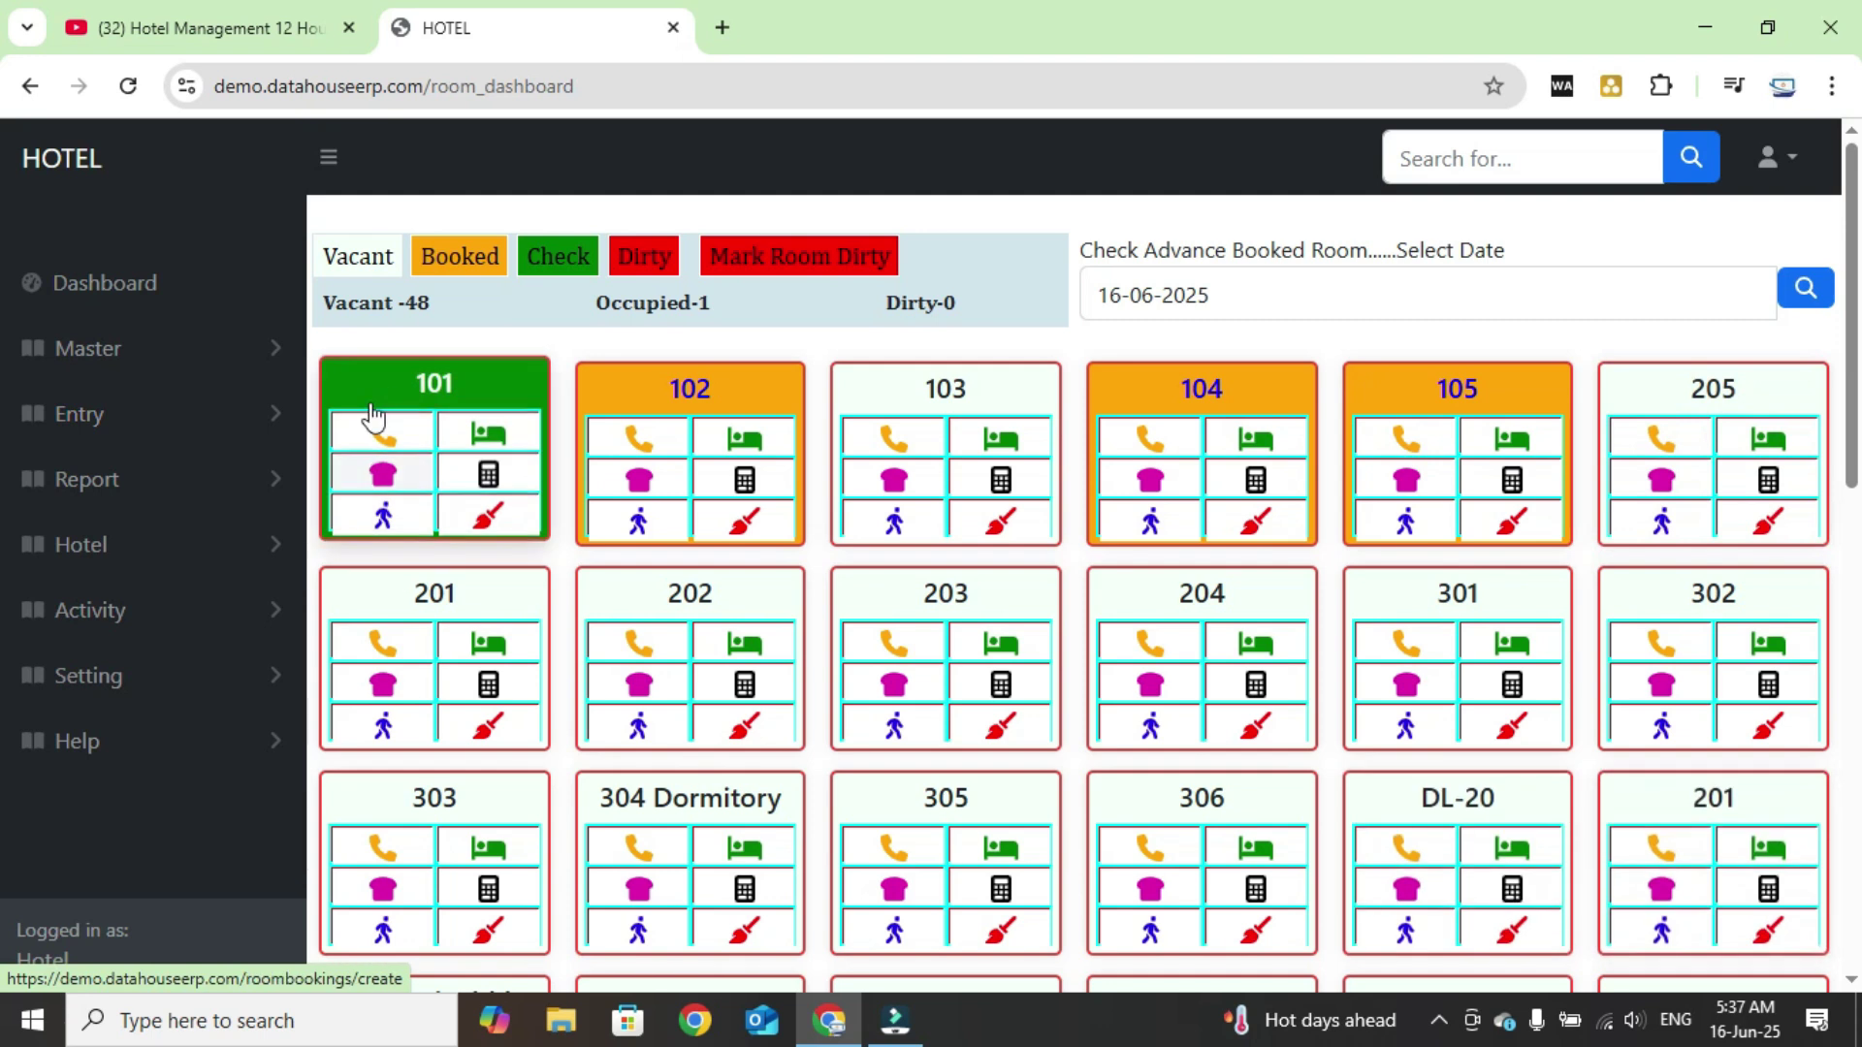
mouse_move(417, 388)
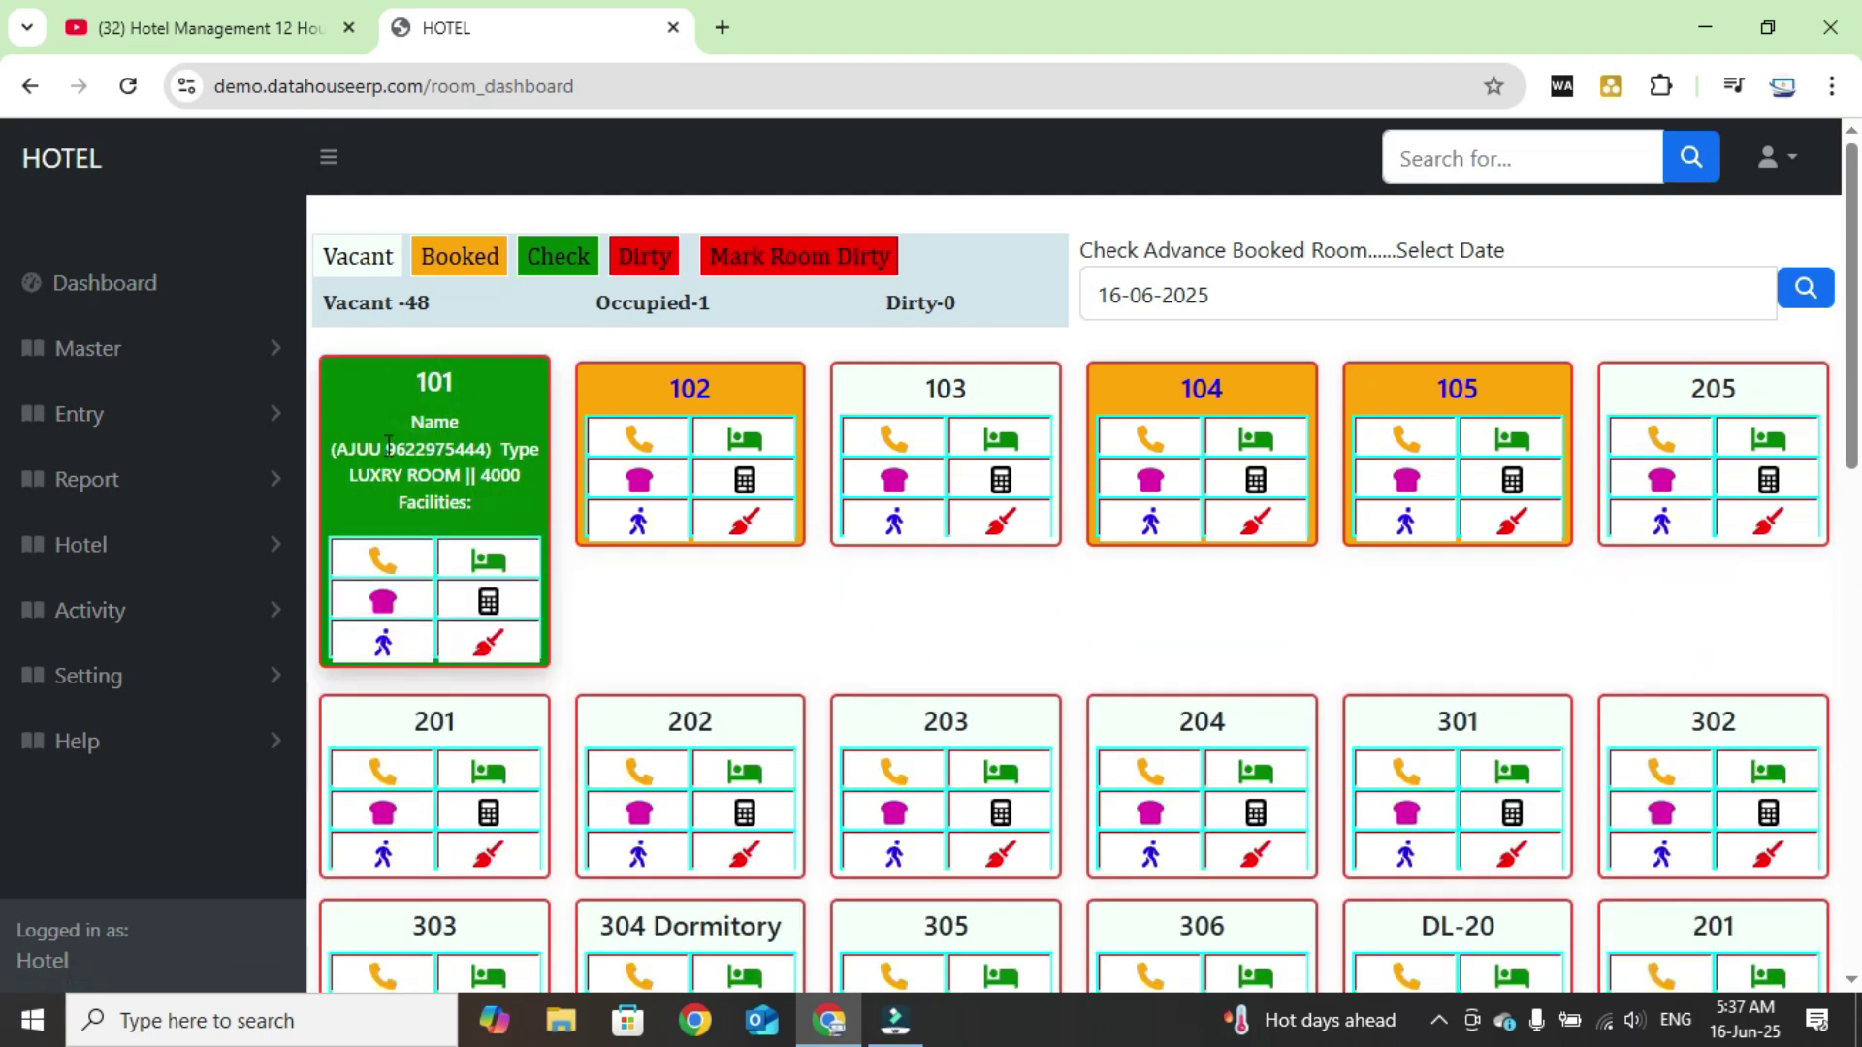
click(398, 595)
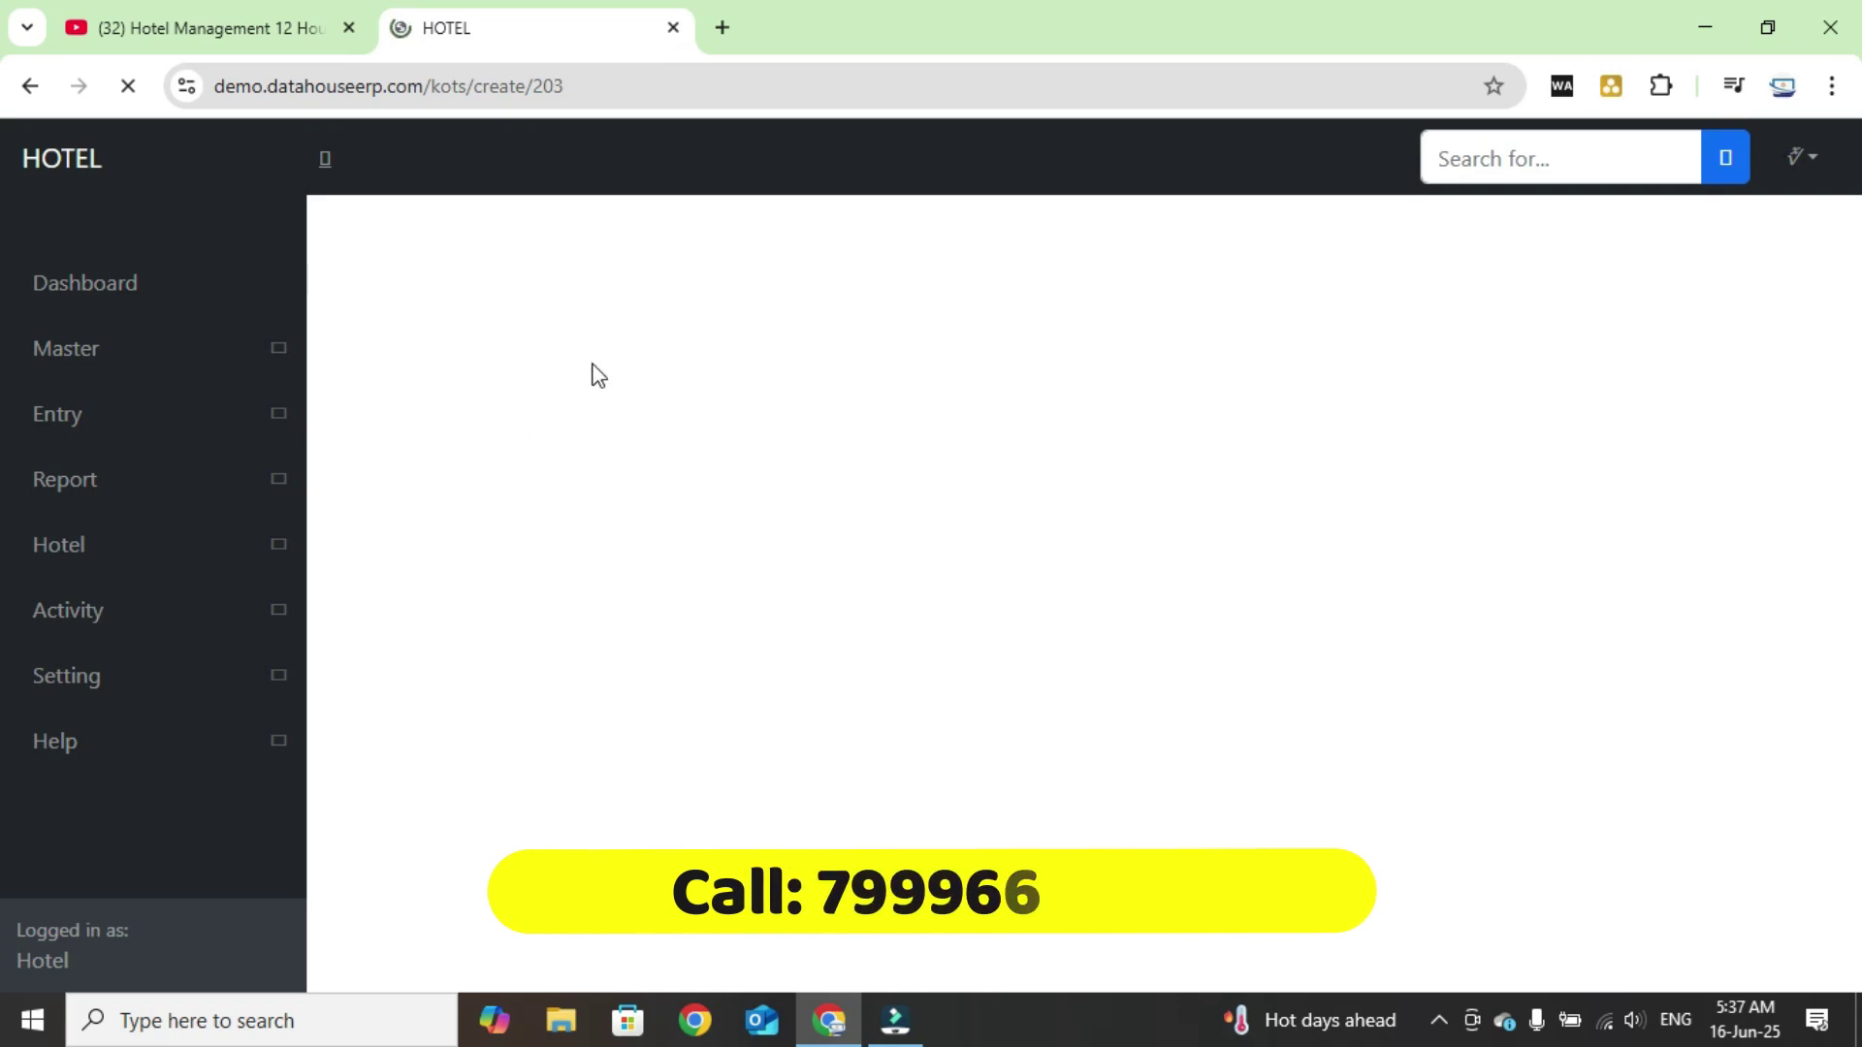
Step: Add the item TAWA ROTI with quantity 3 to the KOT for room 101
click(578, 671)
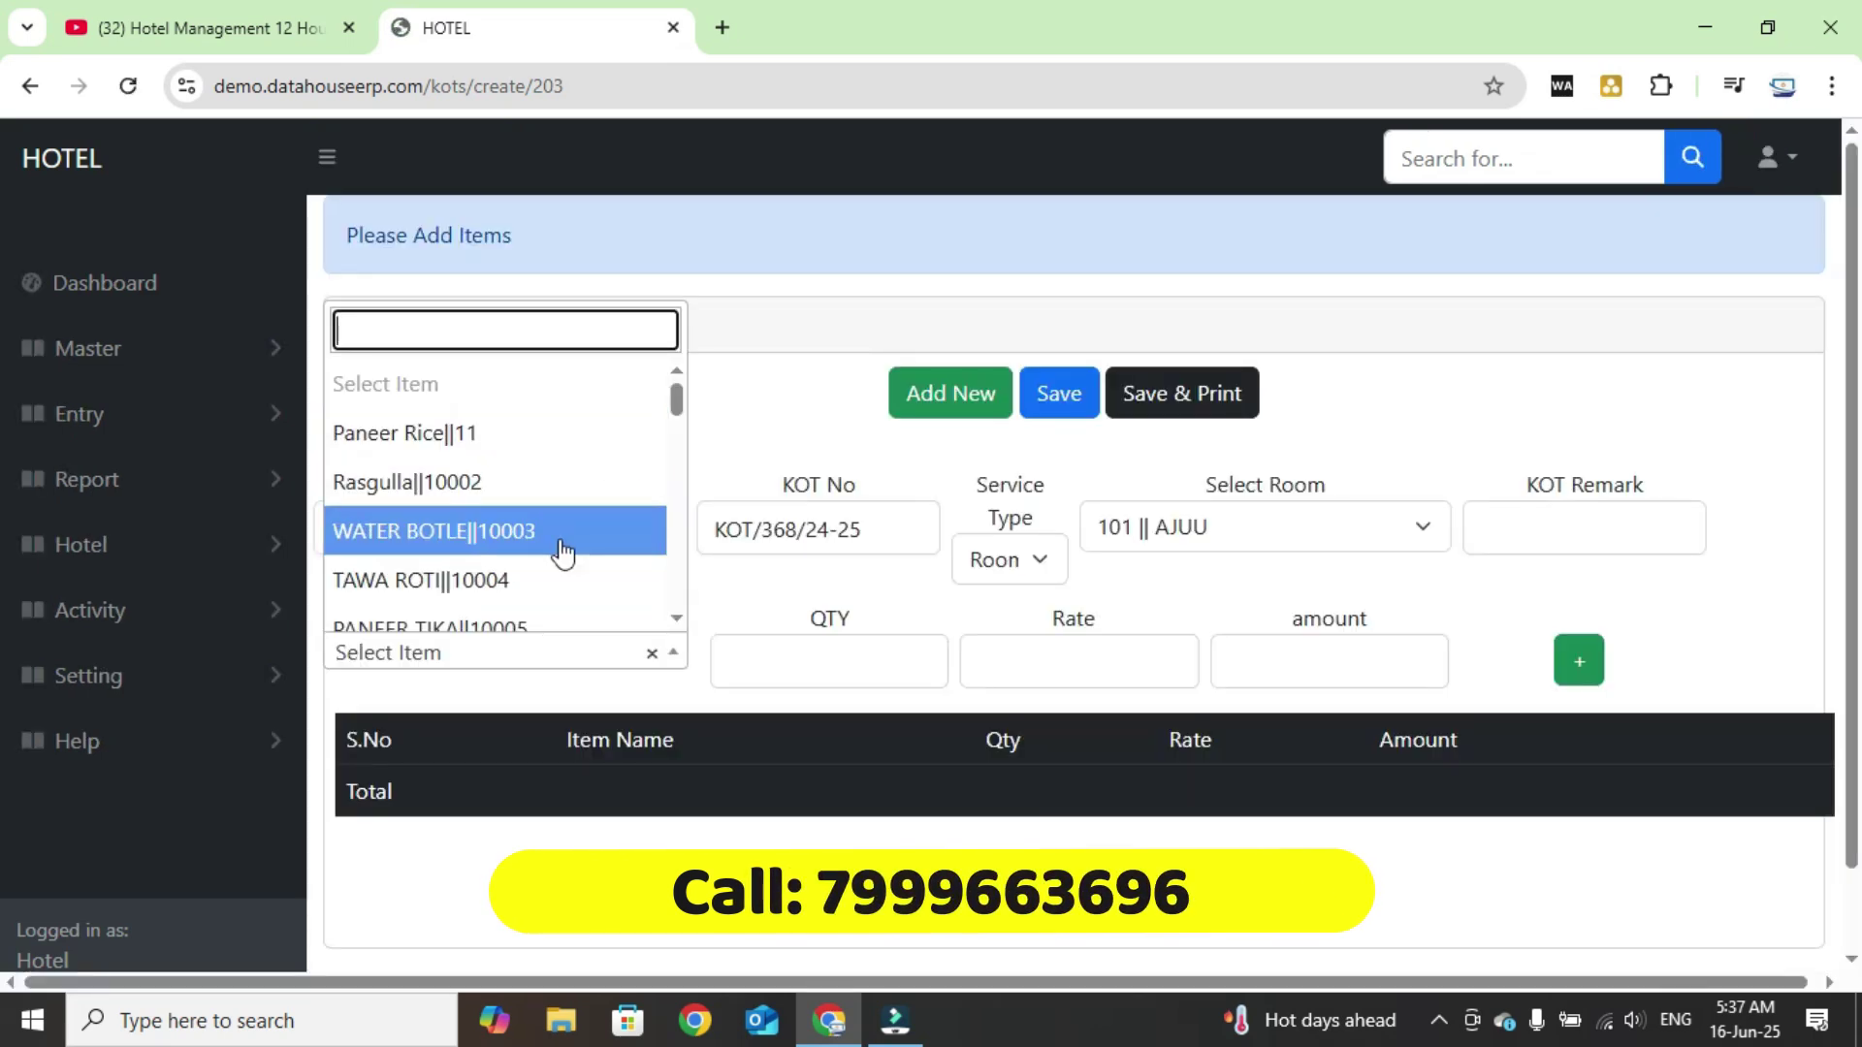
click(563, 552)
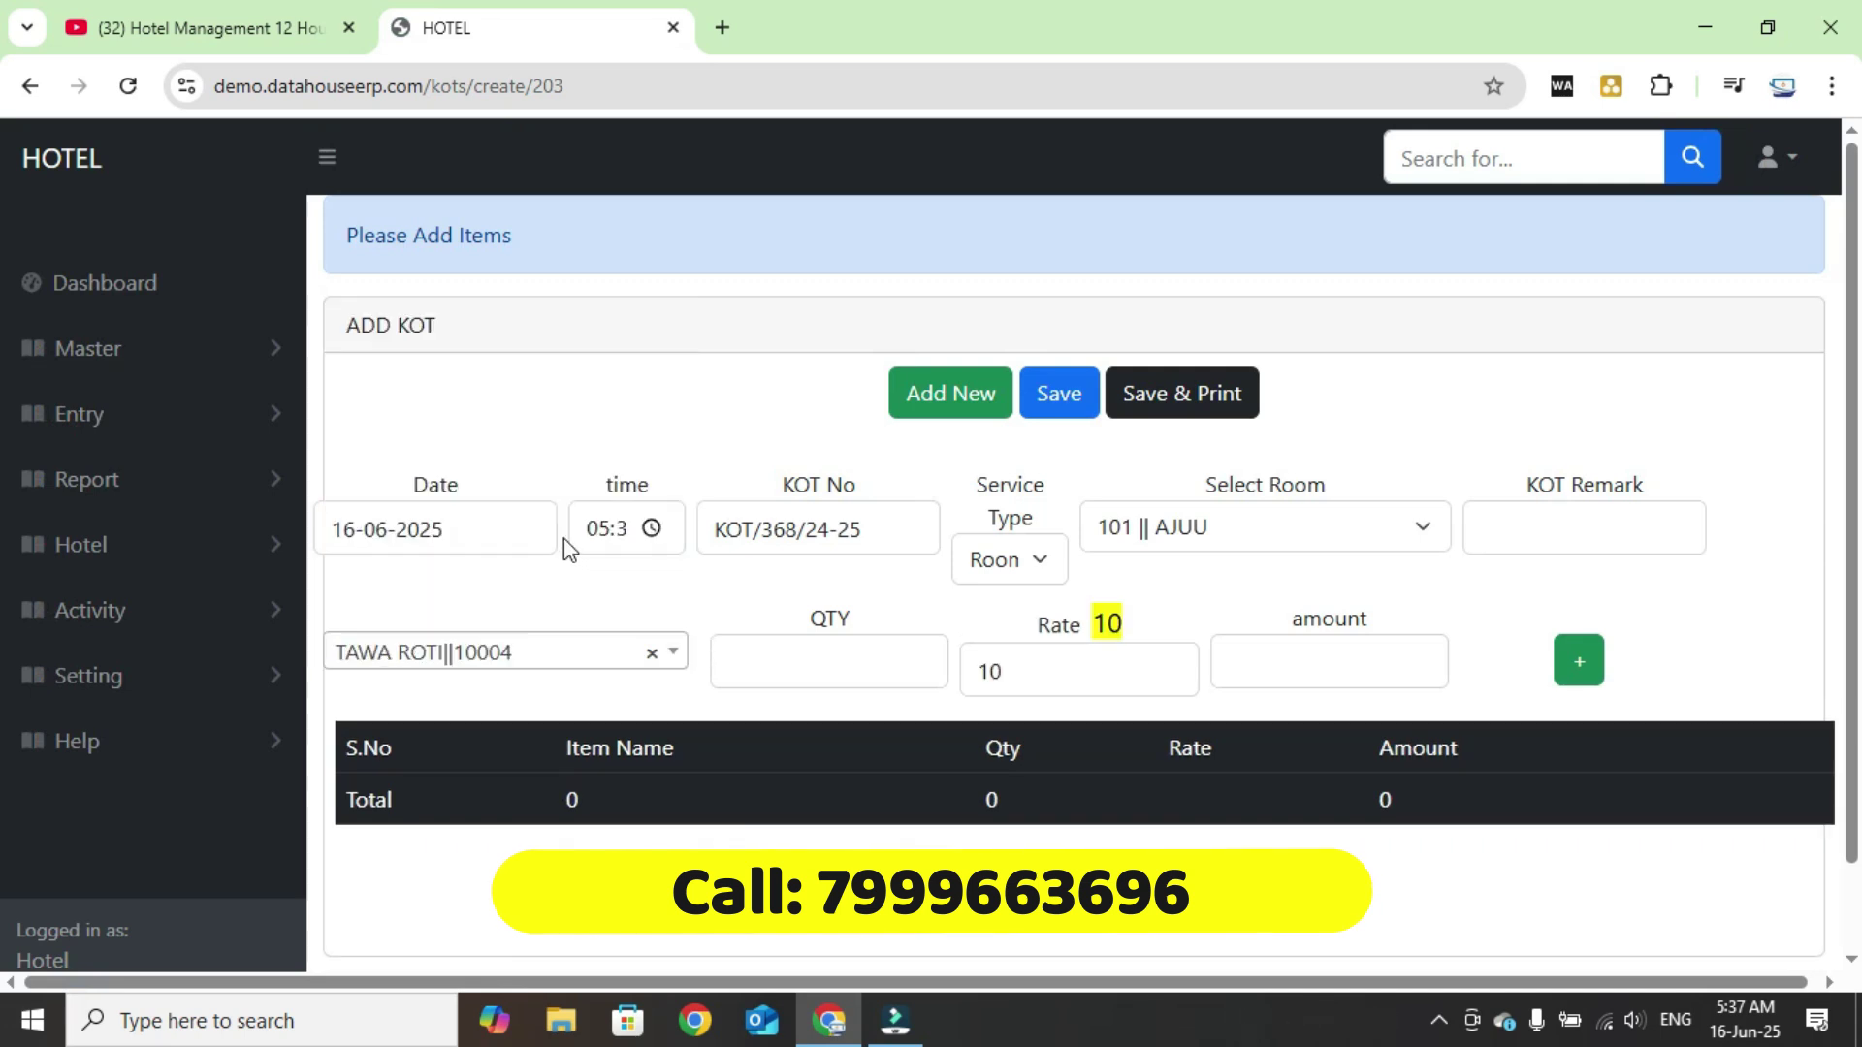
click(762, 668)
key(Tab)
key(Tab)
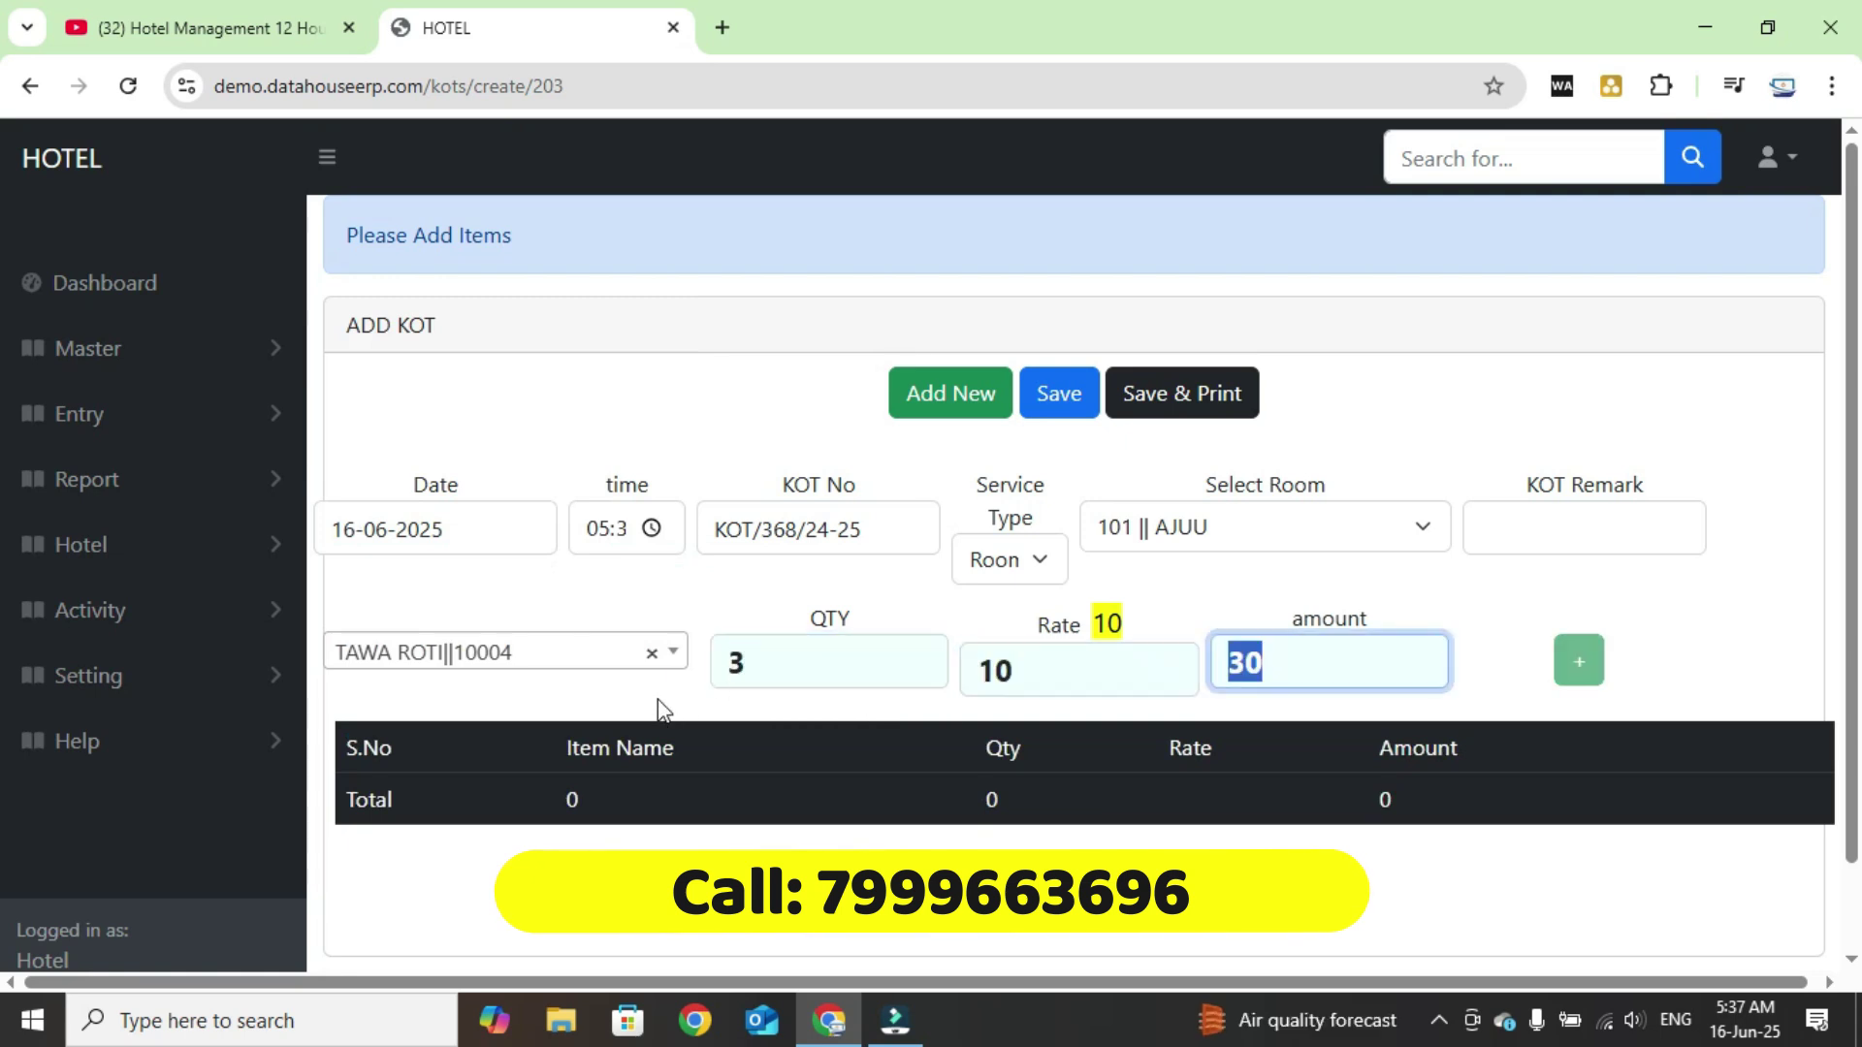
Step: Narrow the browser window to view the KOT form's mobile layout down to its item table, and restore the maximized window
click(1769, 39)
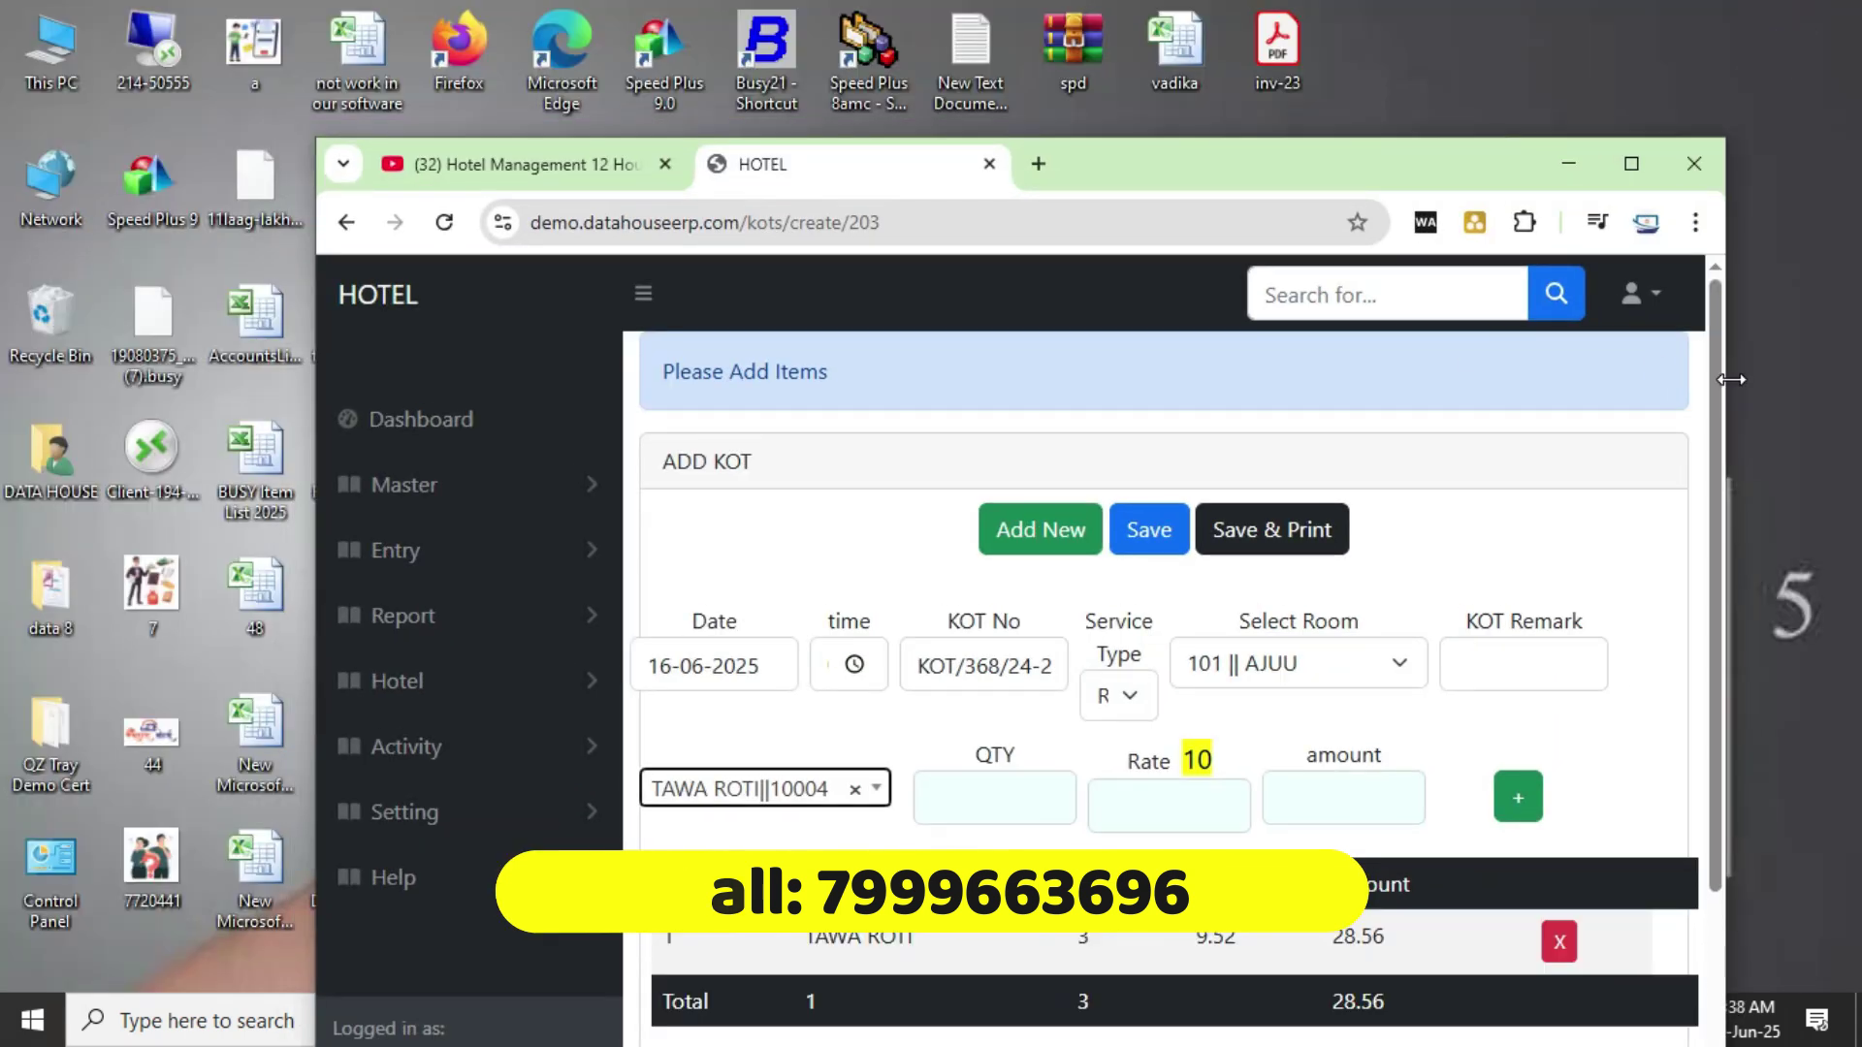
drag(1725, 378, 868, 478)
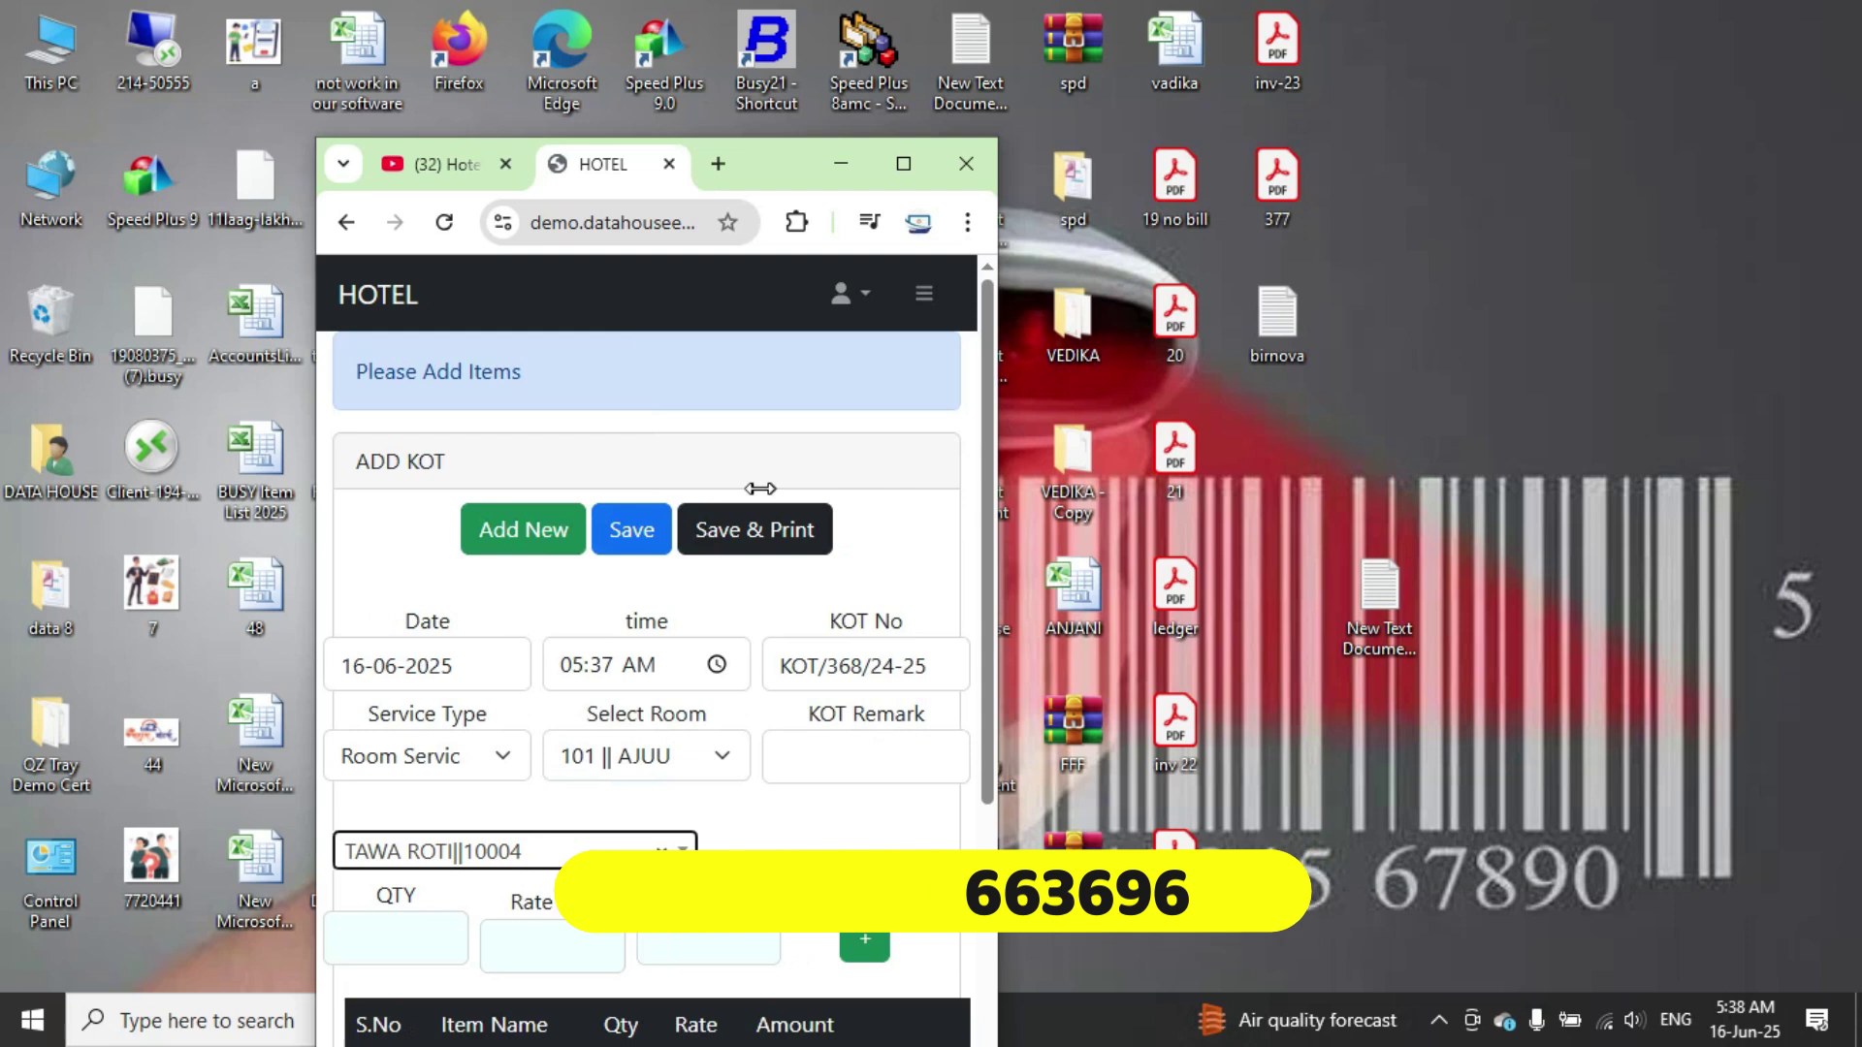
drag(769, 155, 805, 2)
click(1766, 31)
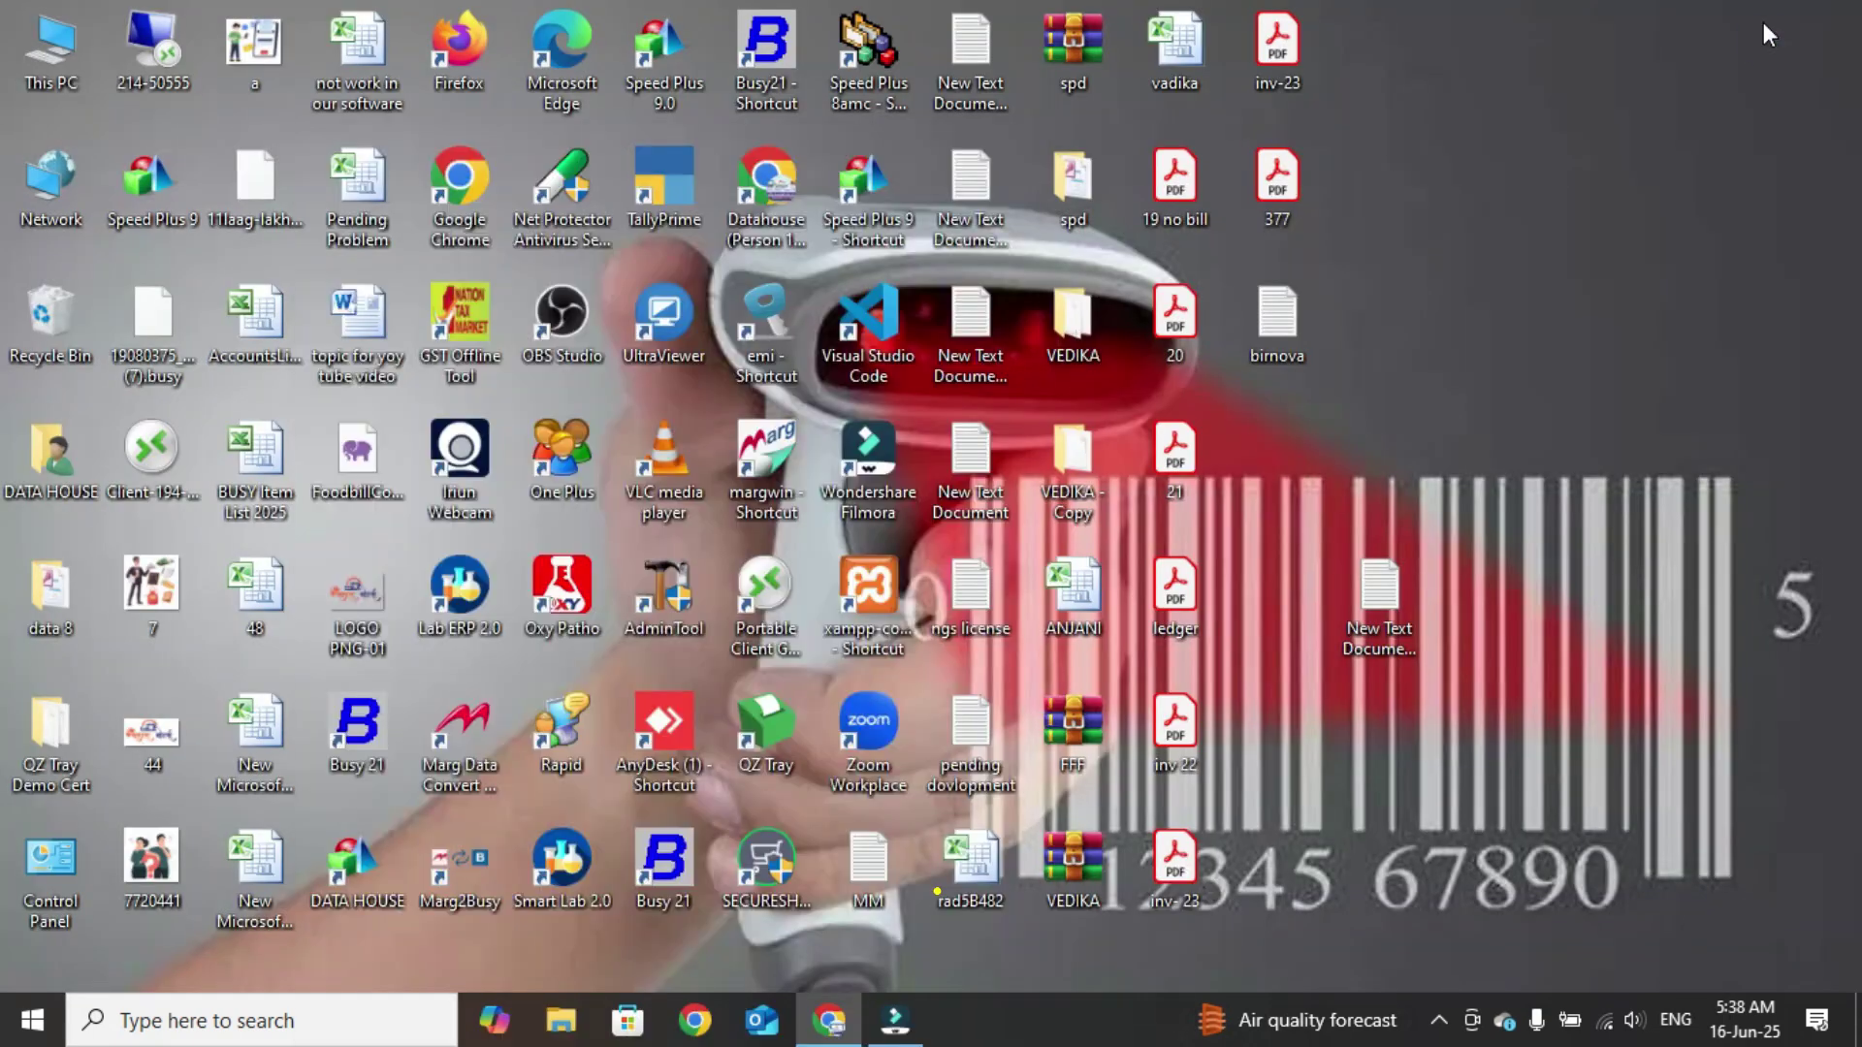
drag(989, 396, 974, 578)
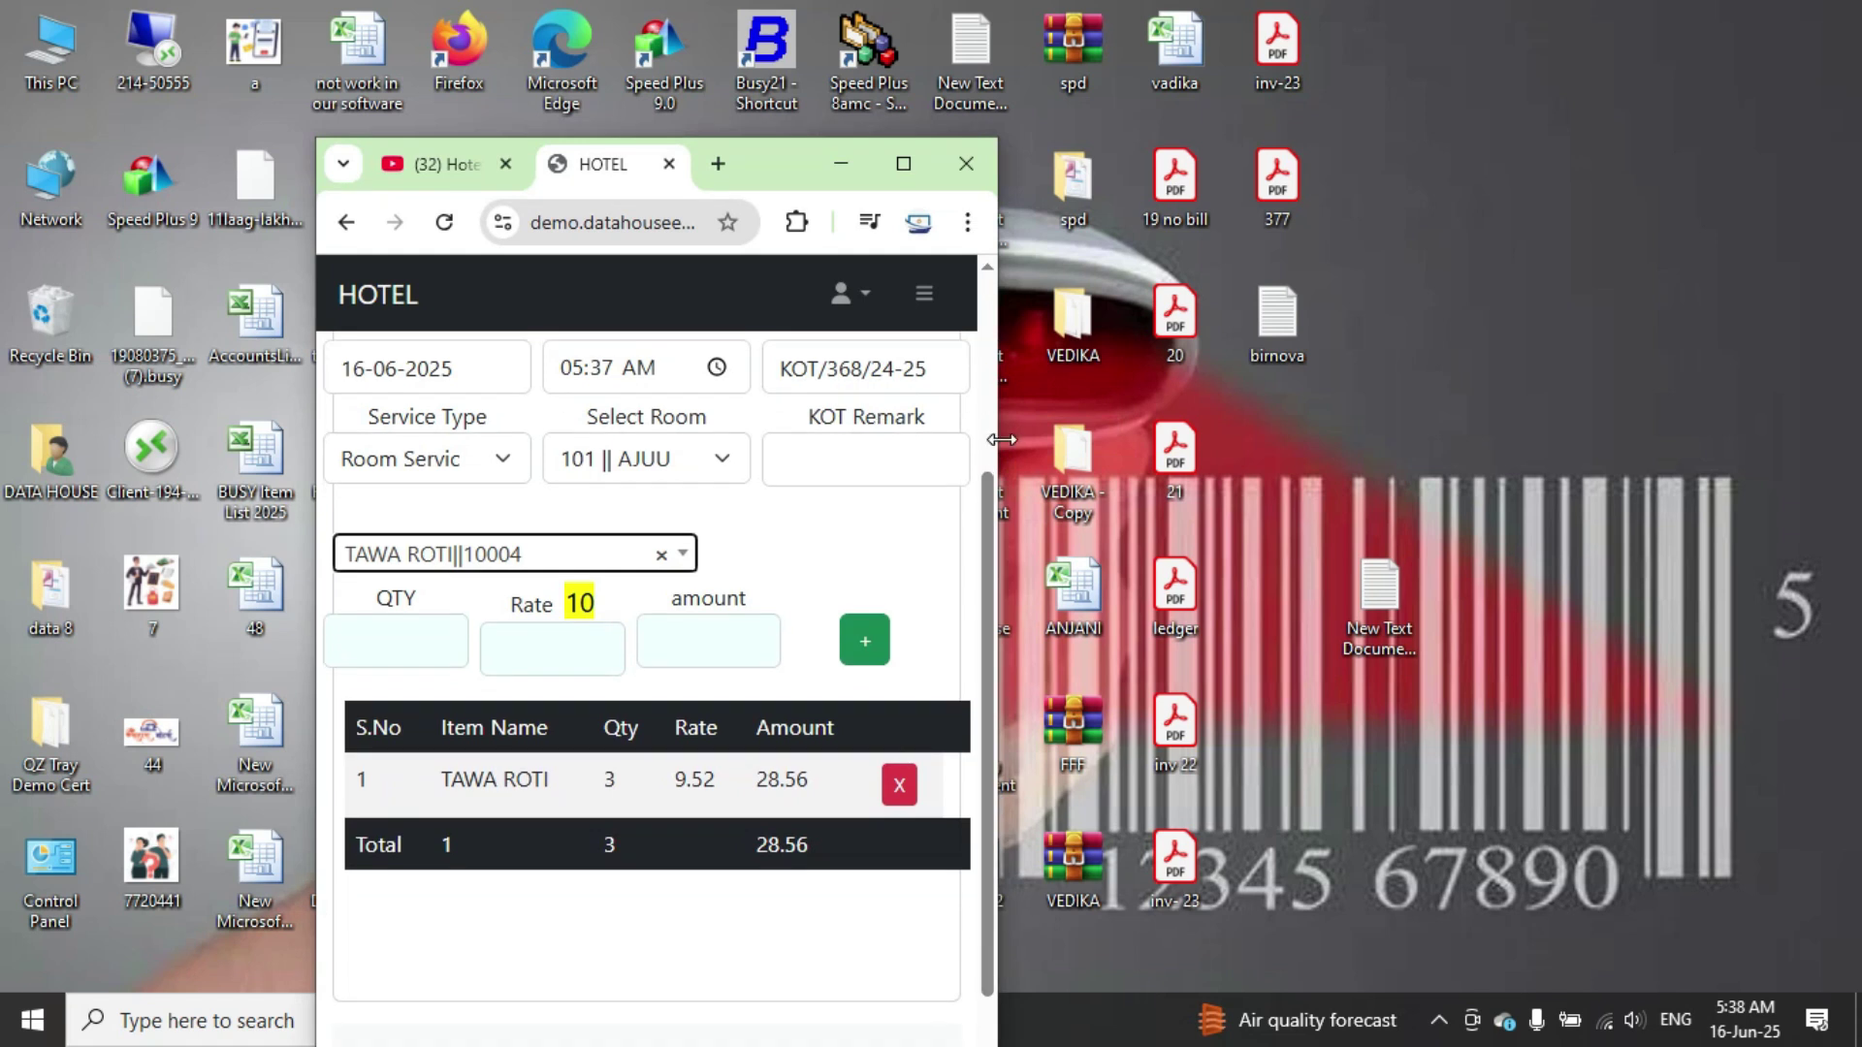
drag(1003, 439, 1852, 385)
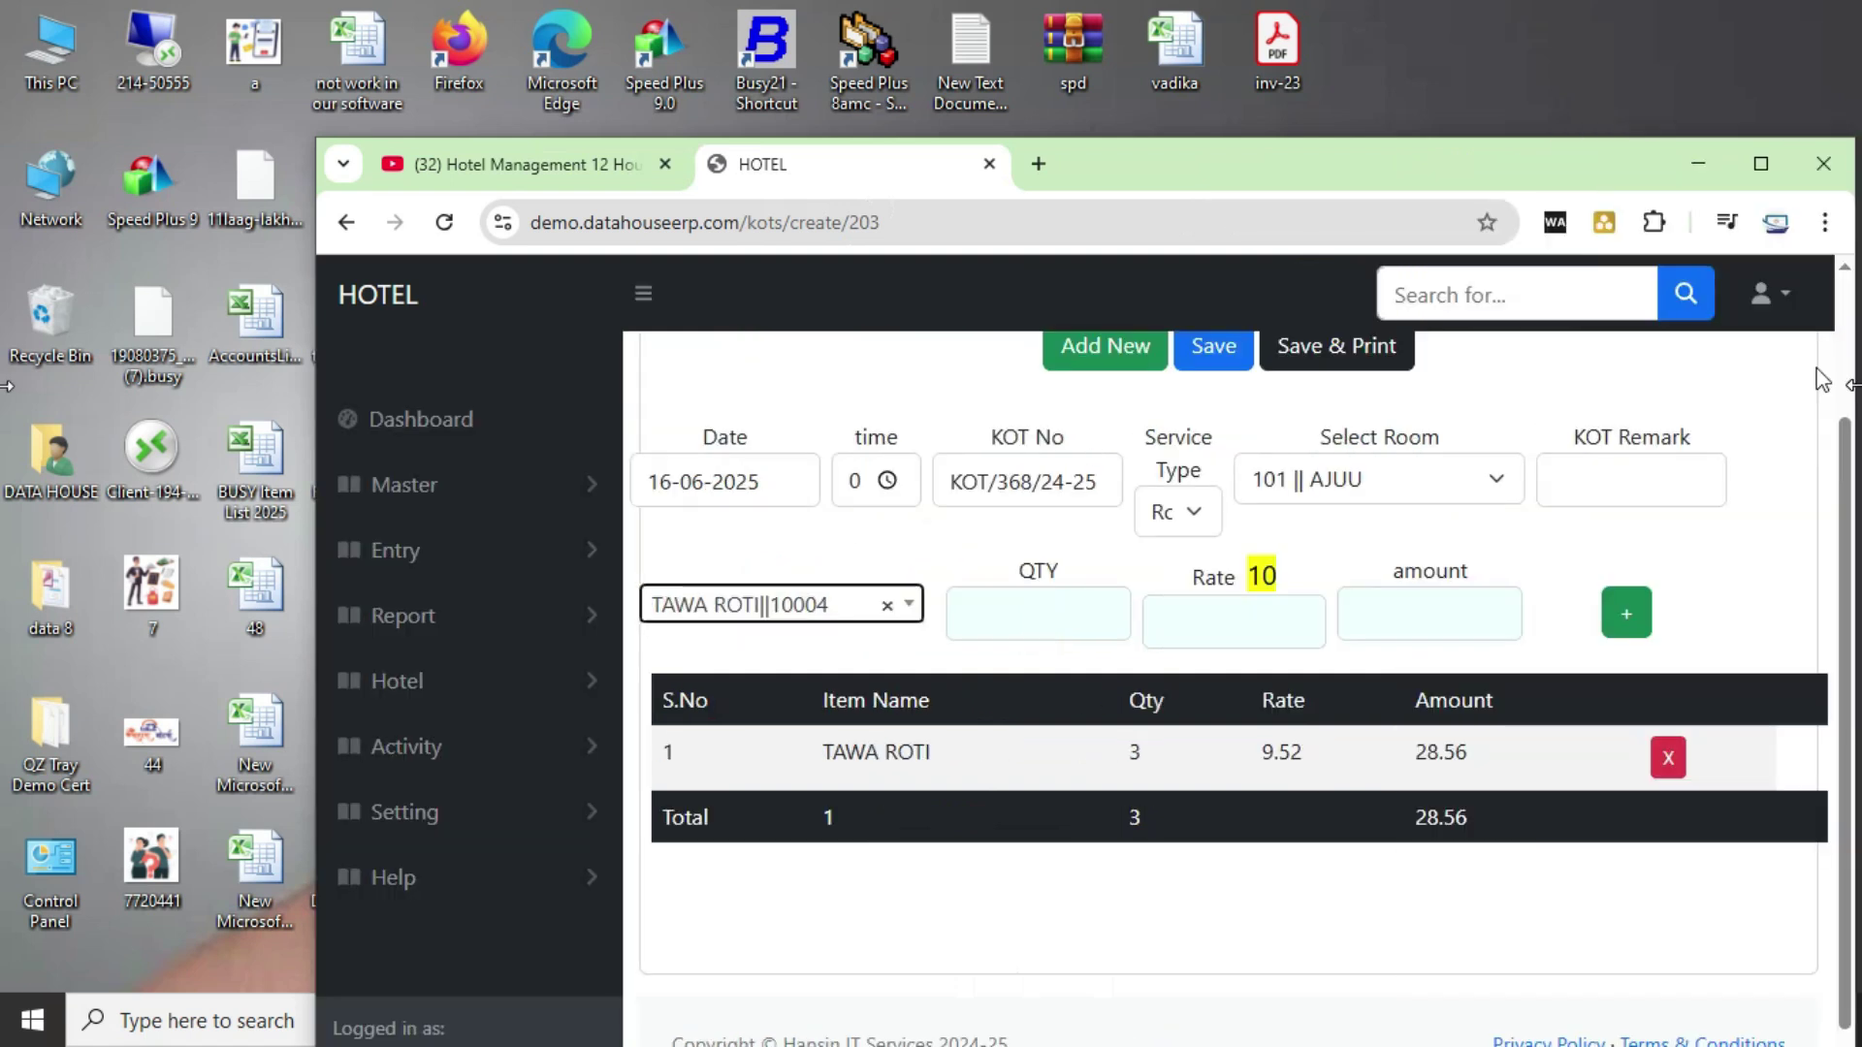
click(1760, 163)
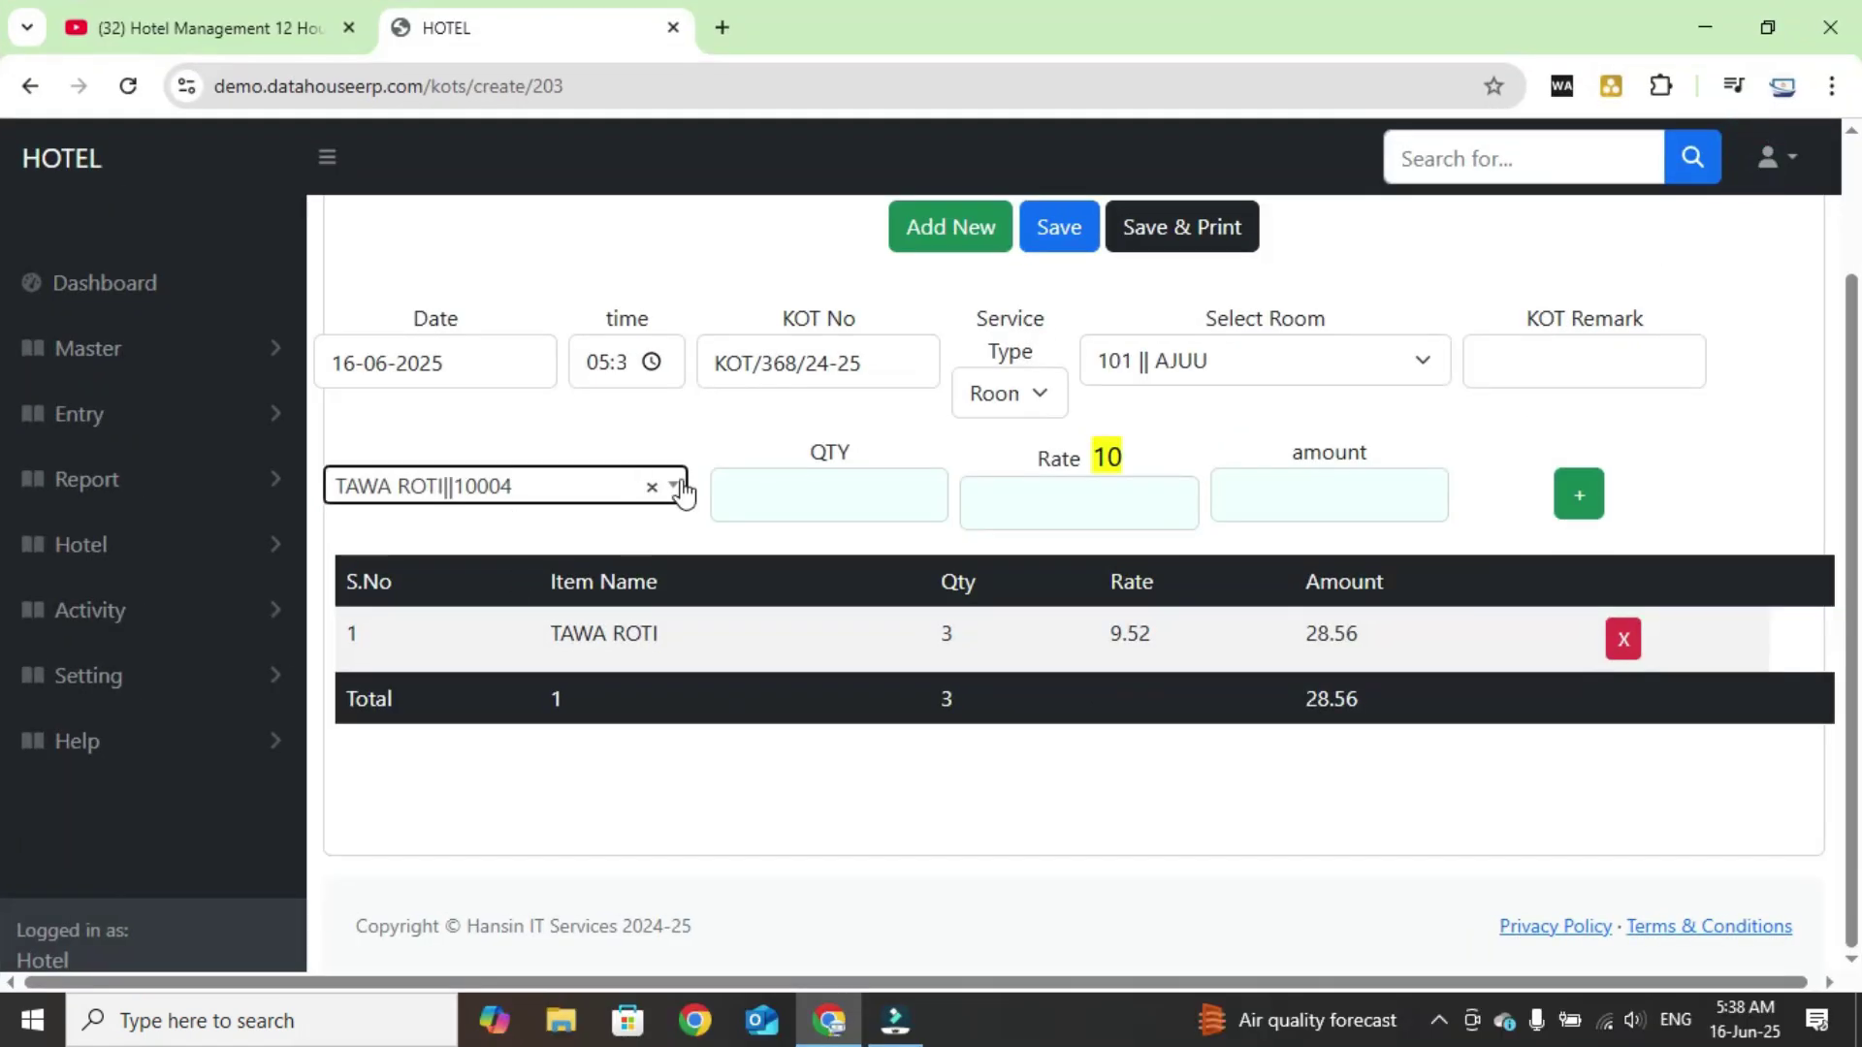
Step: Add PANEER TIKA with quantity 2 to the room 101 KOT and save the KOT without printing
click(582, 494)
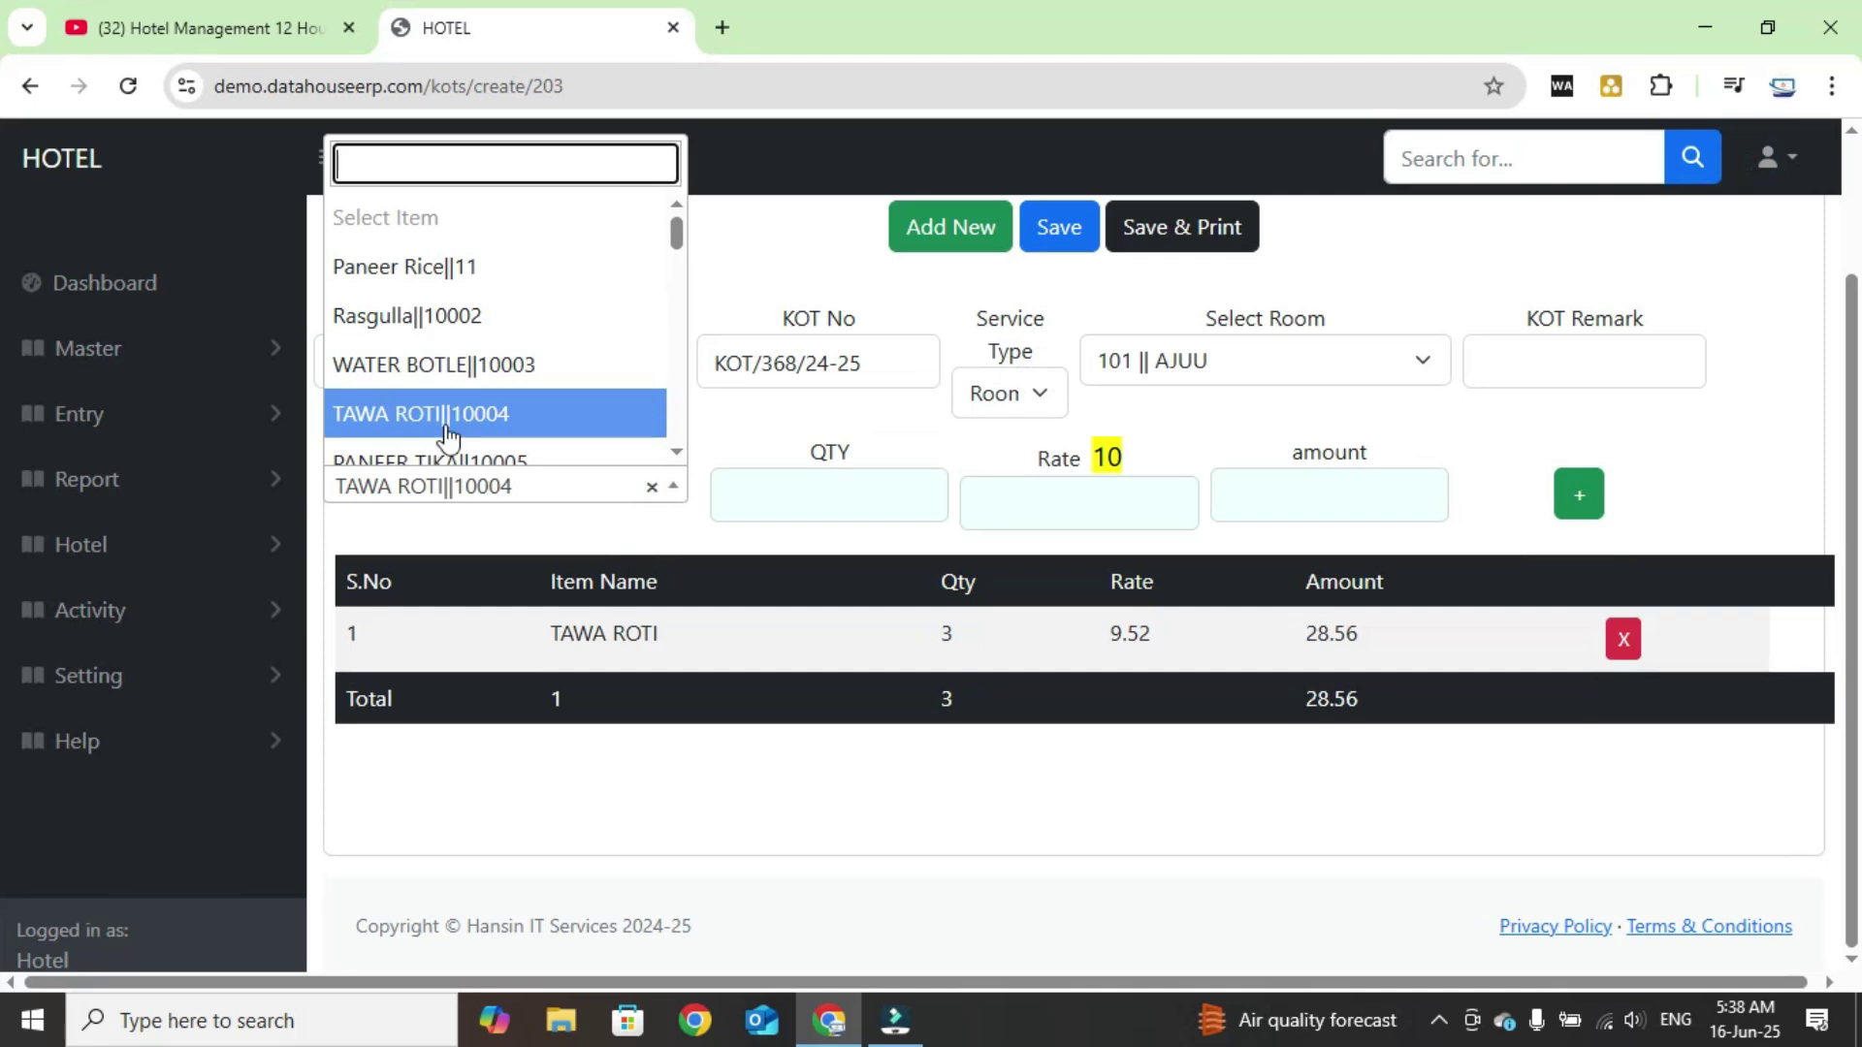
click(440, 460)
click(911, 496)
text(2)
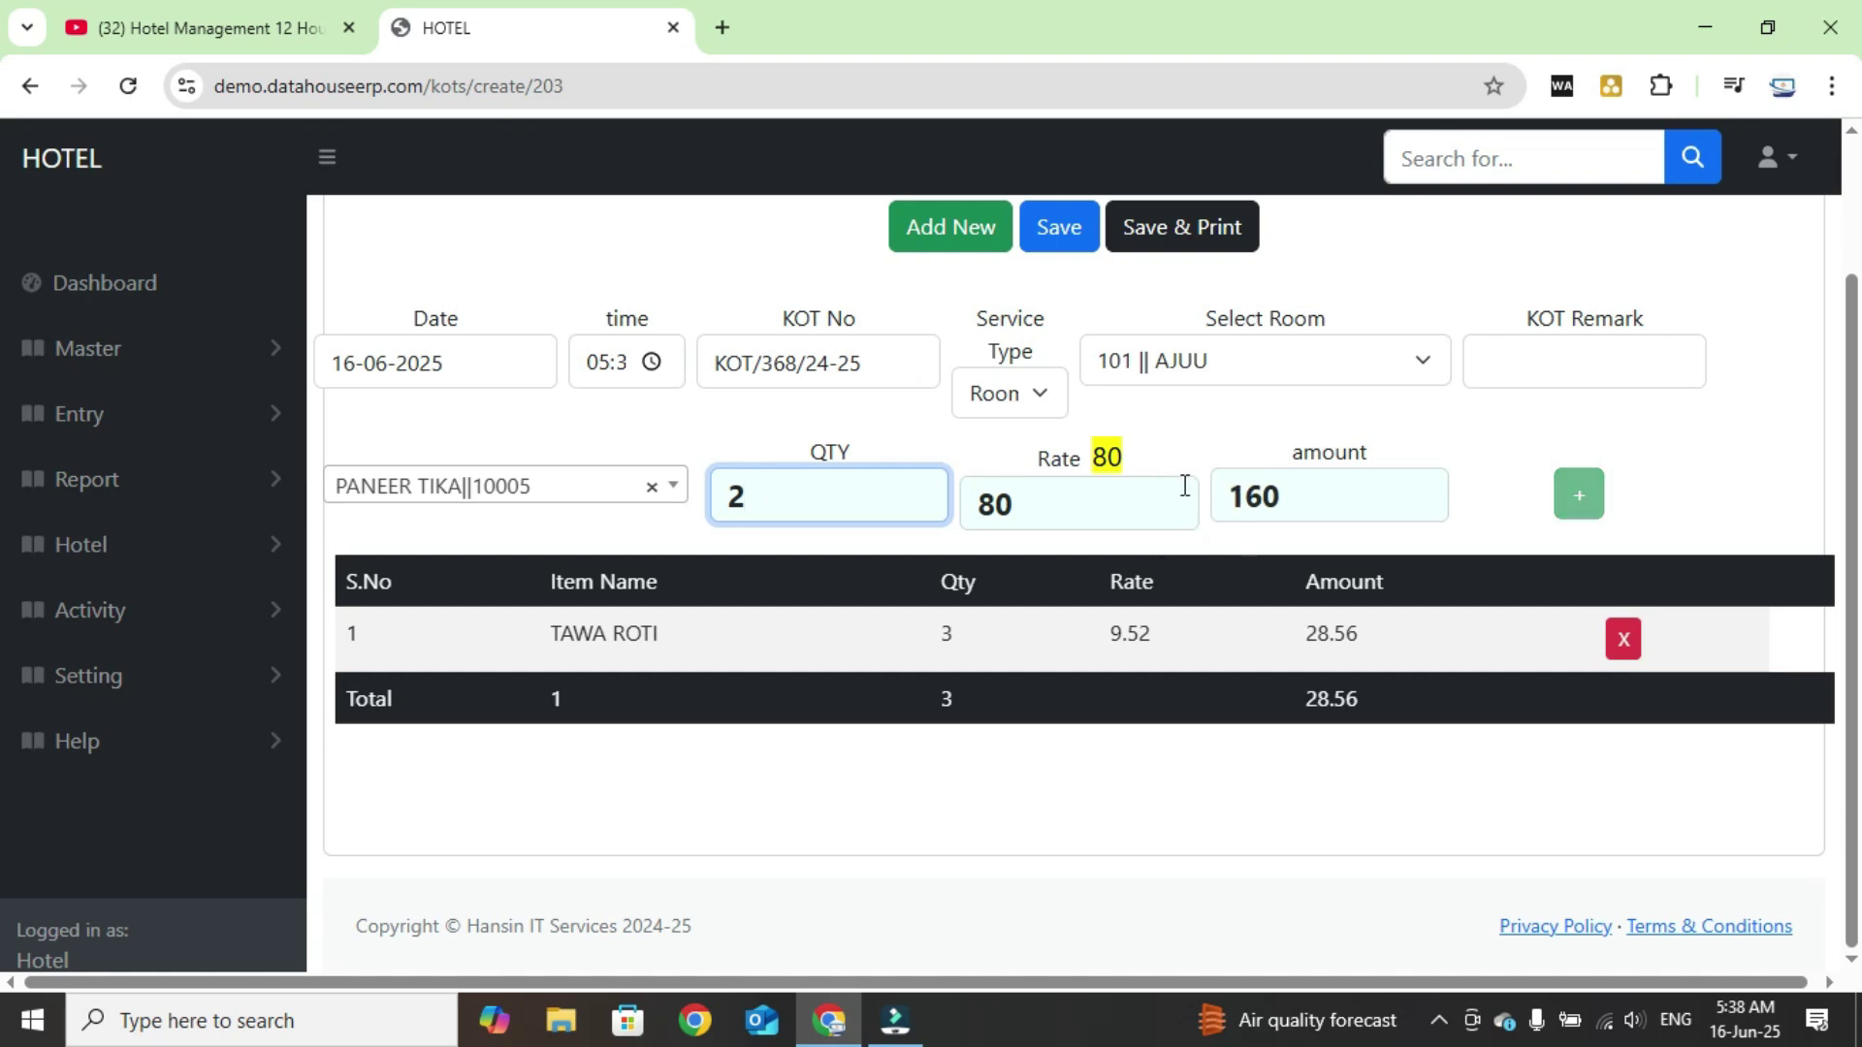
key(Return)
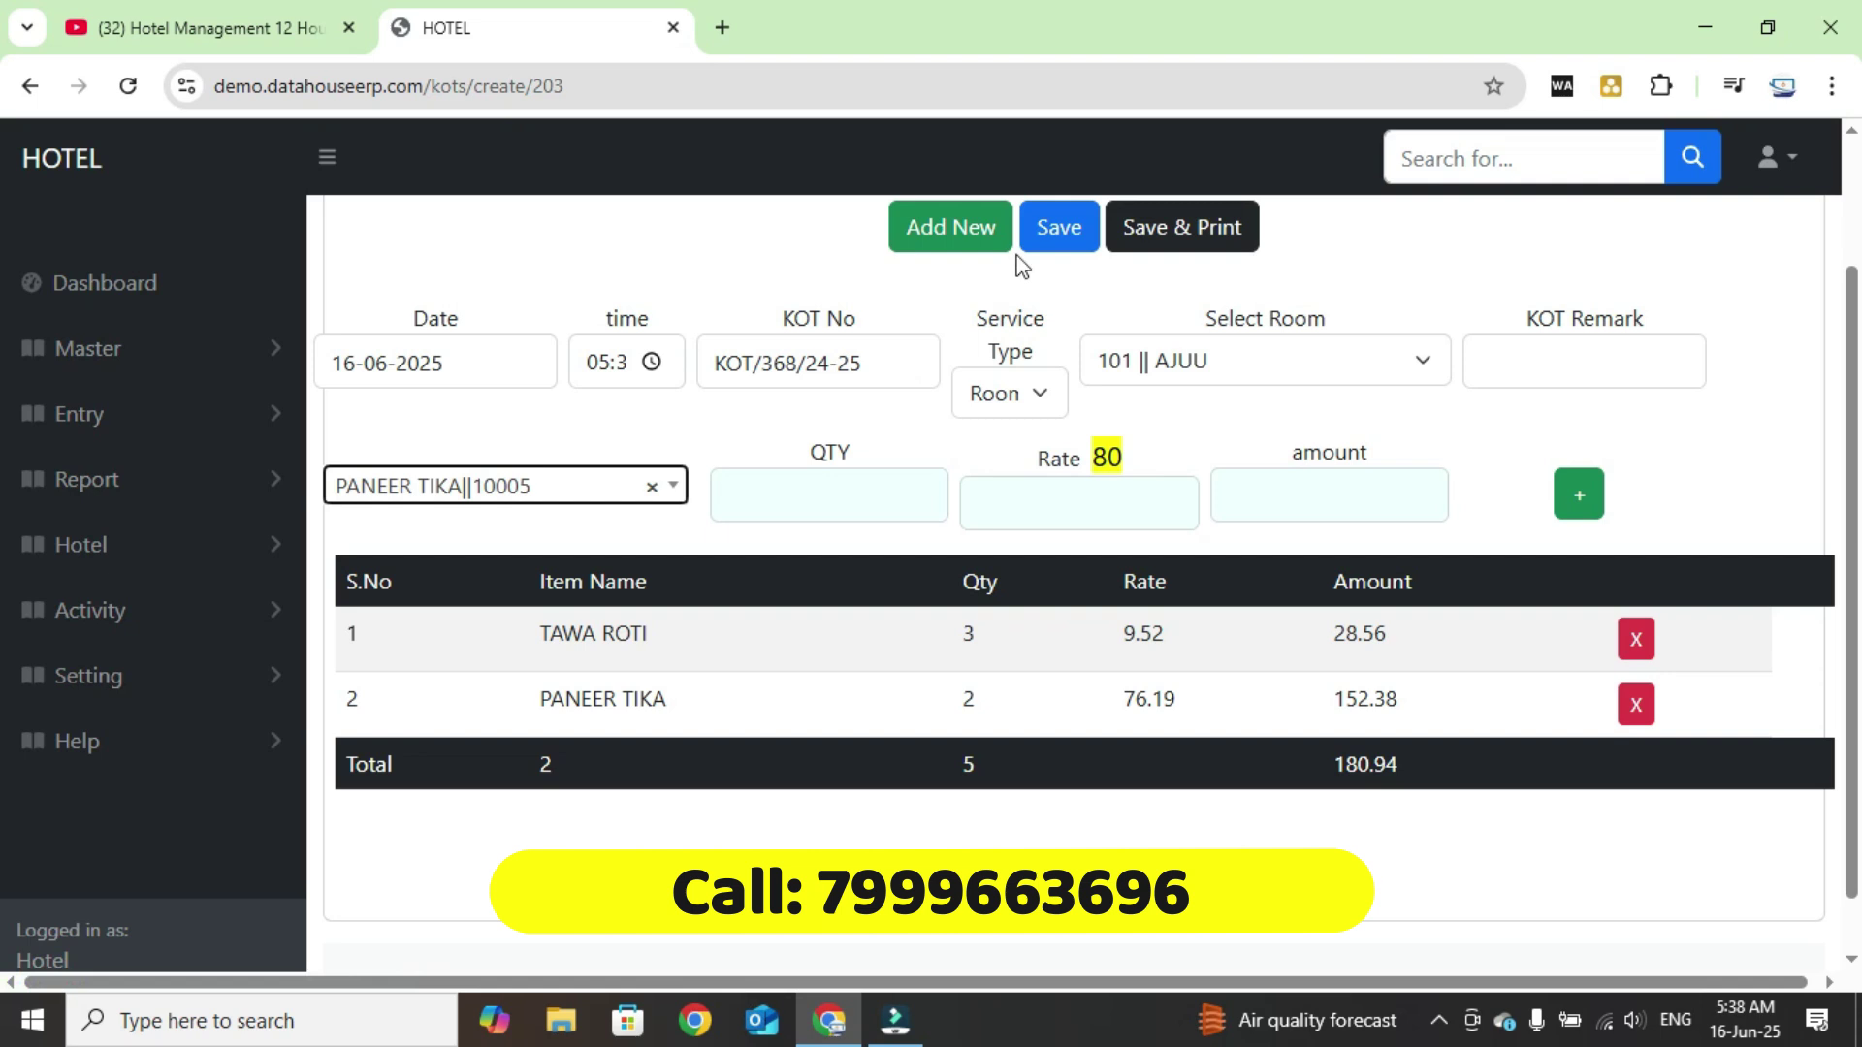
click(1051, 237)
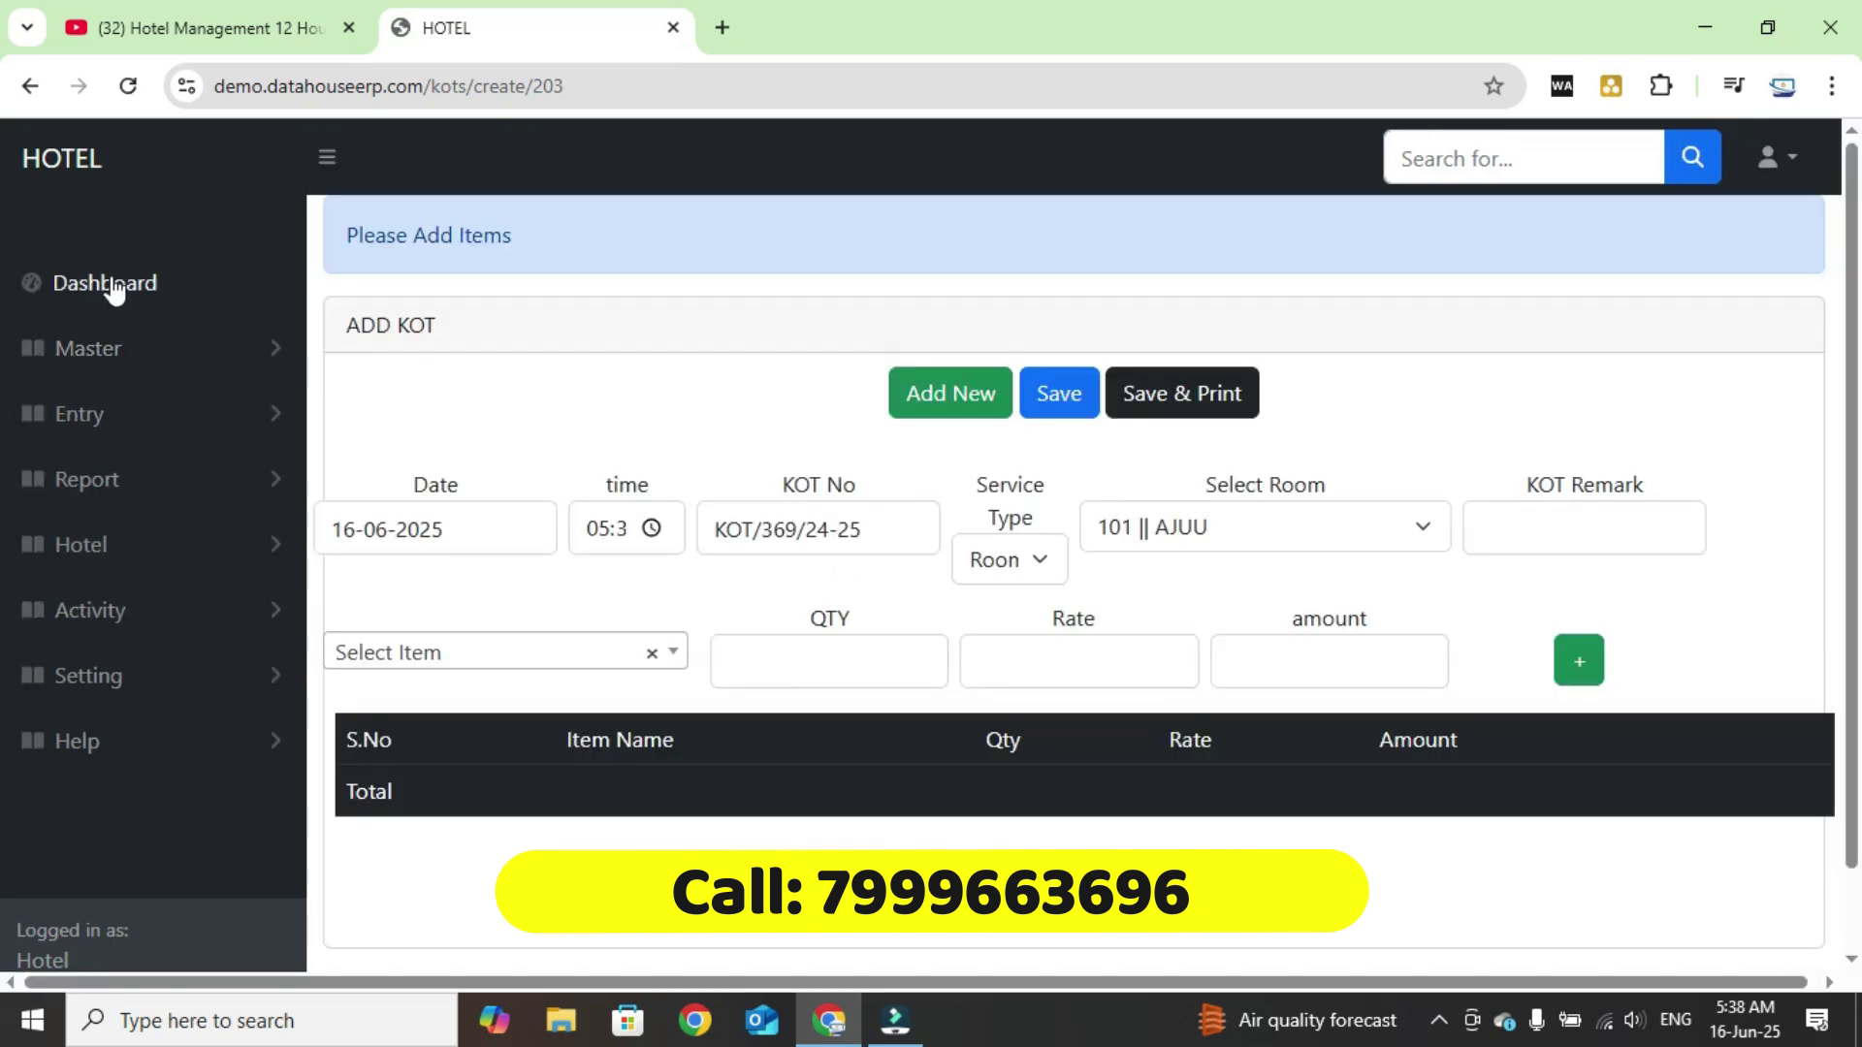
Step: Go back to the main dashboard and open a new KOT for restaurant table T-14
click(112, 287)
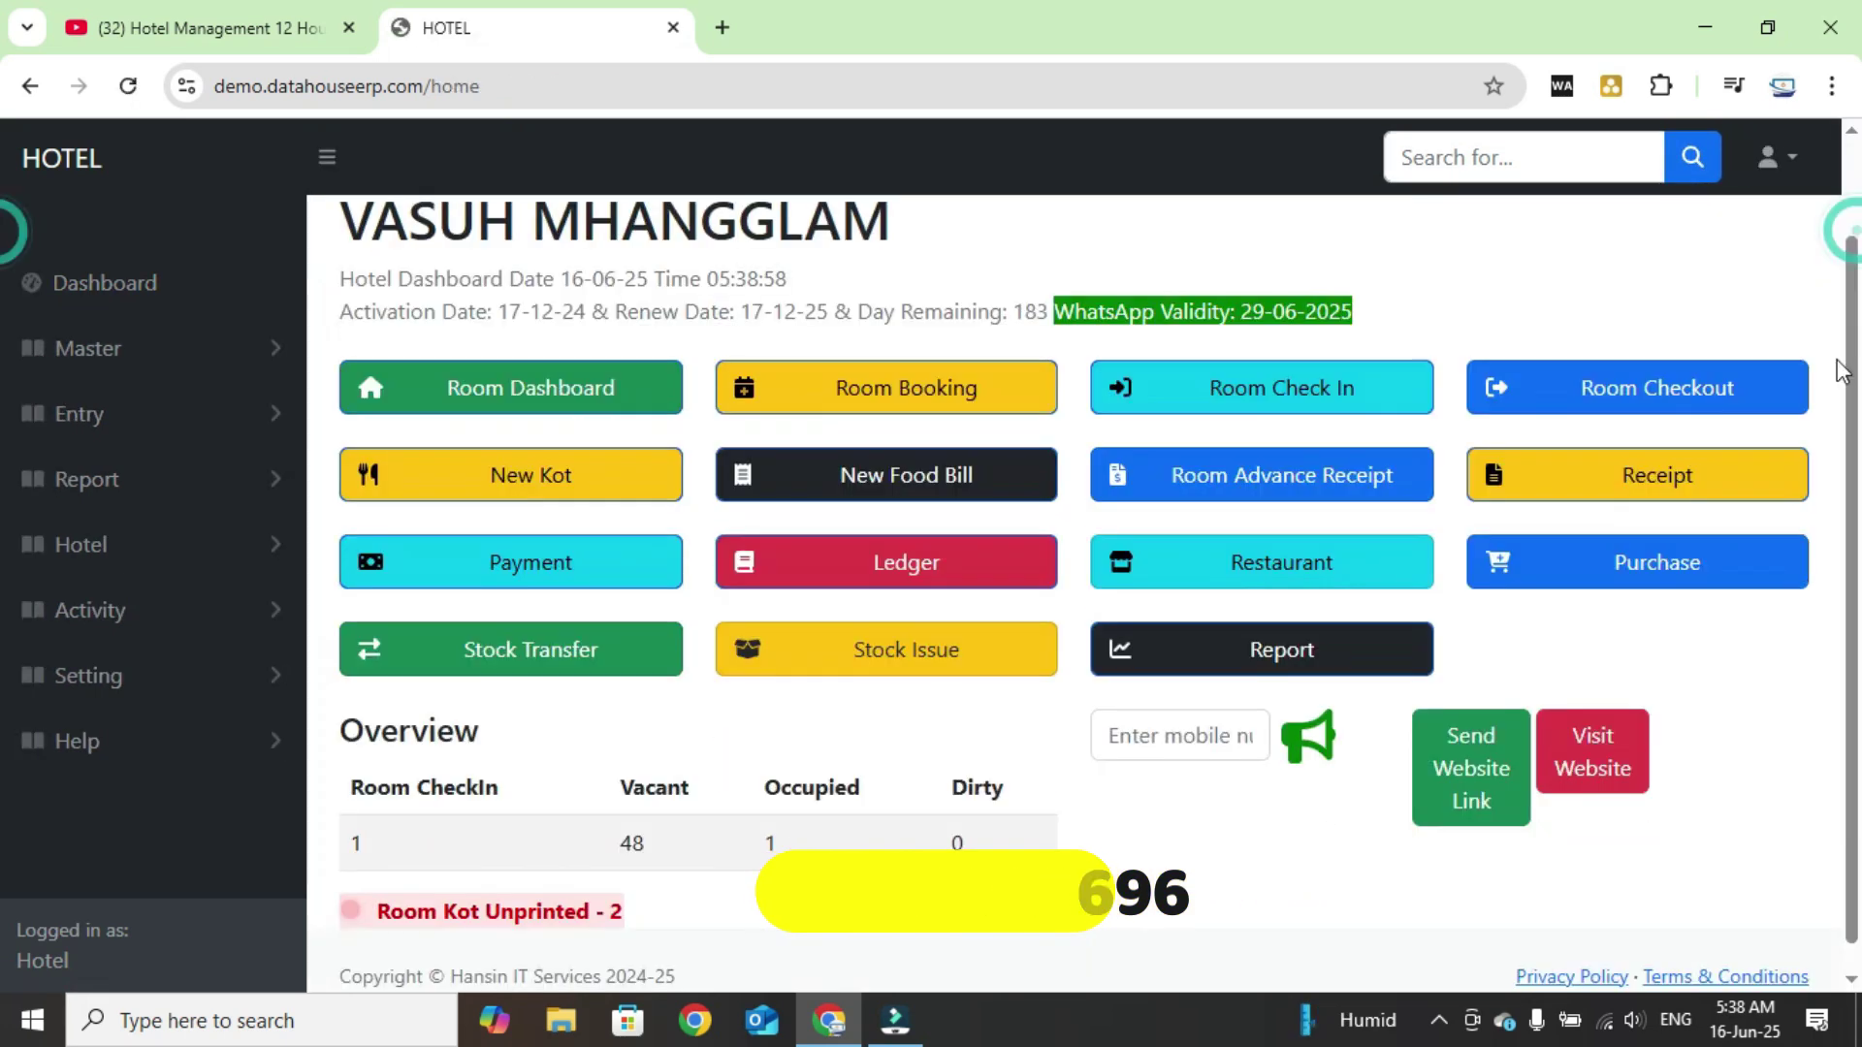
scroll(337, 802, down, 1)
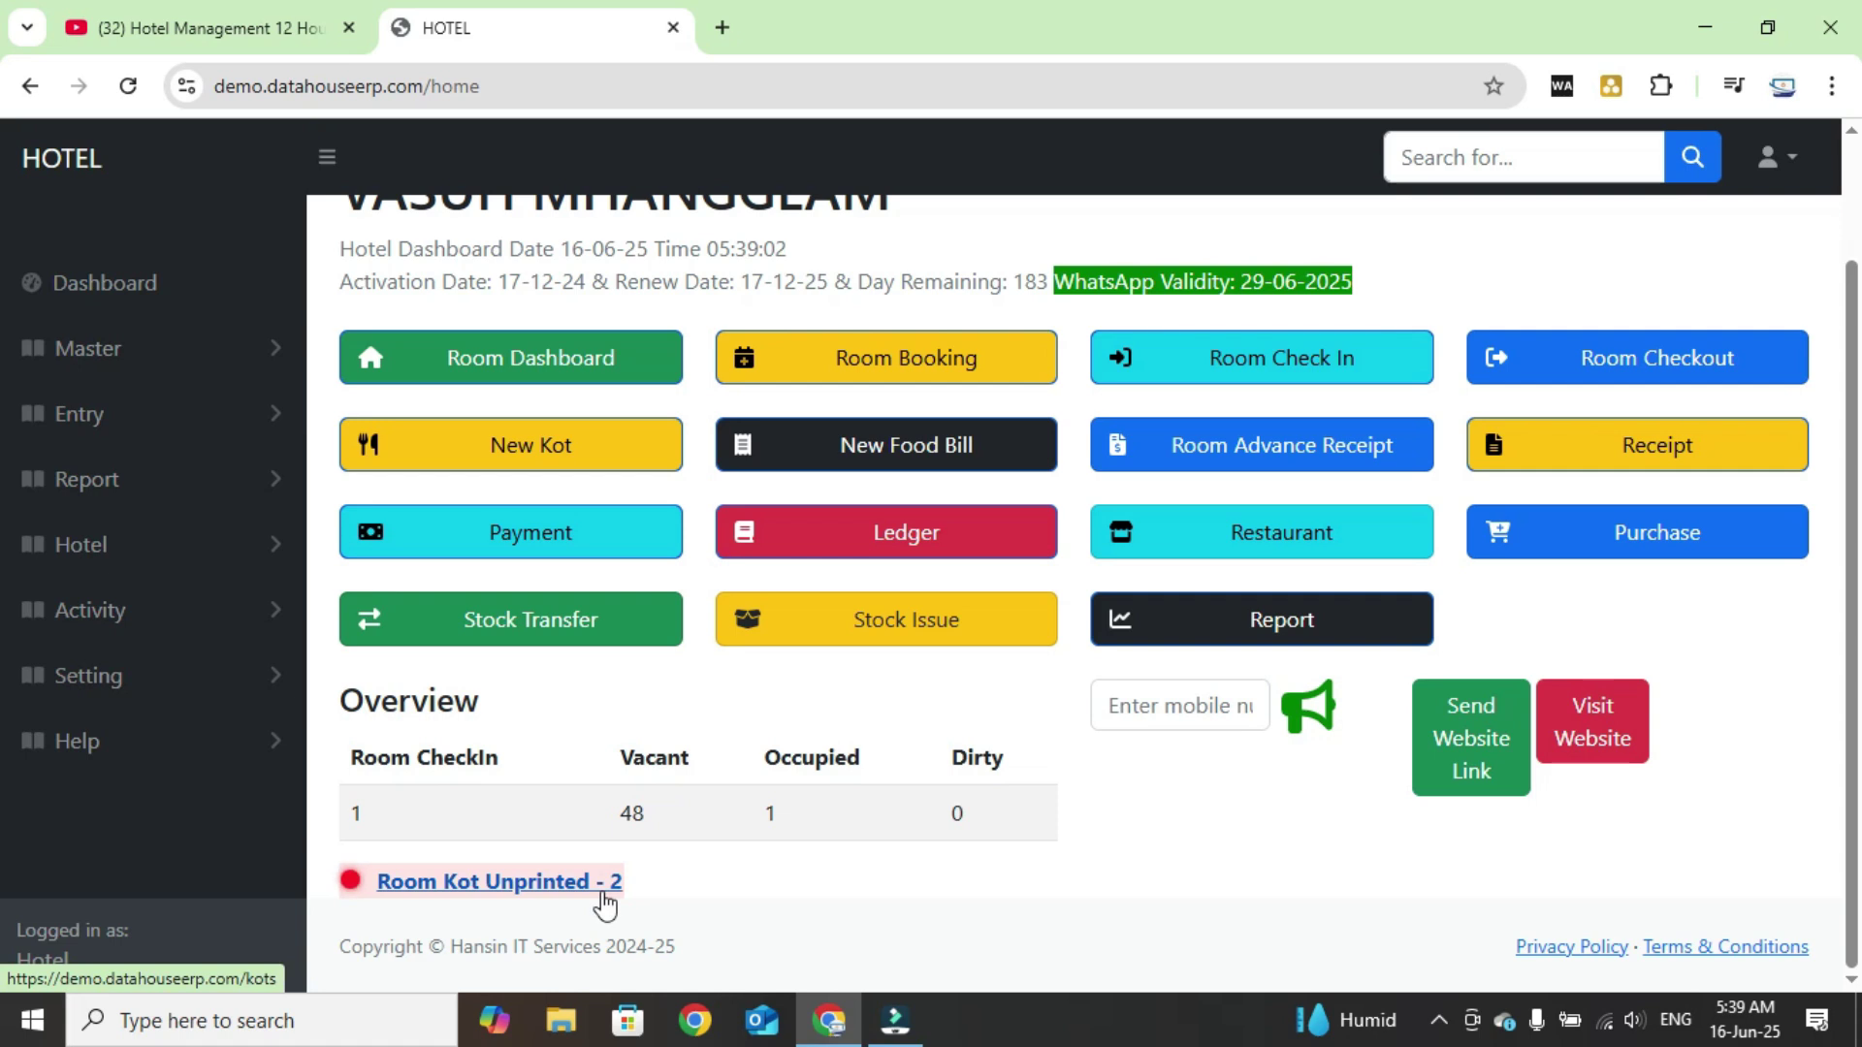
click(1257, 540)
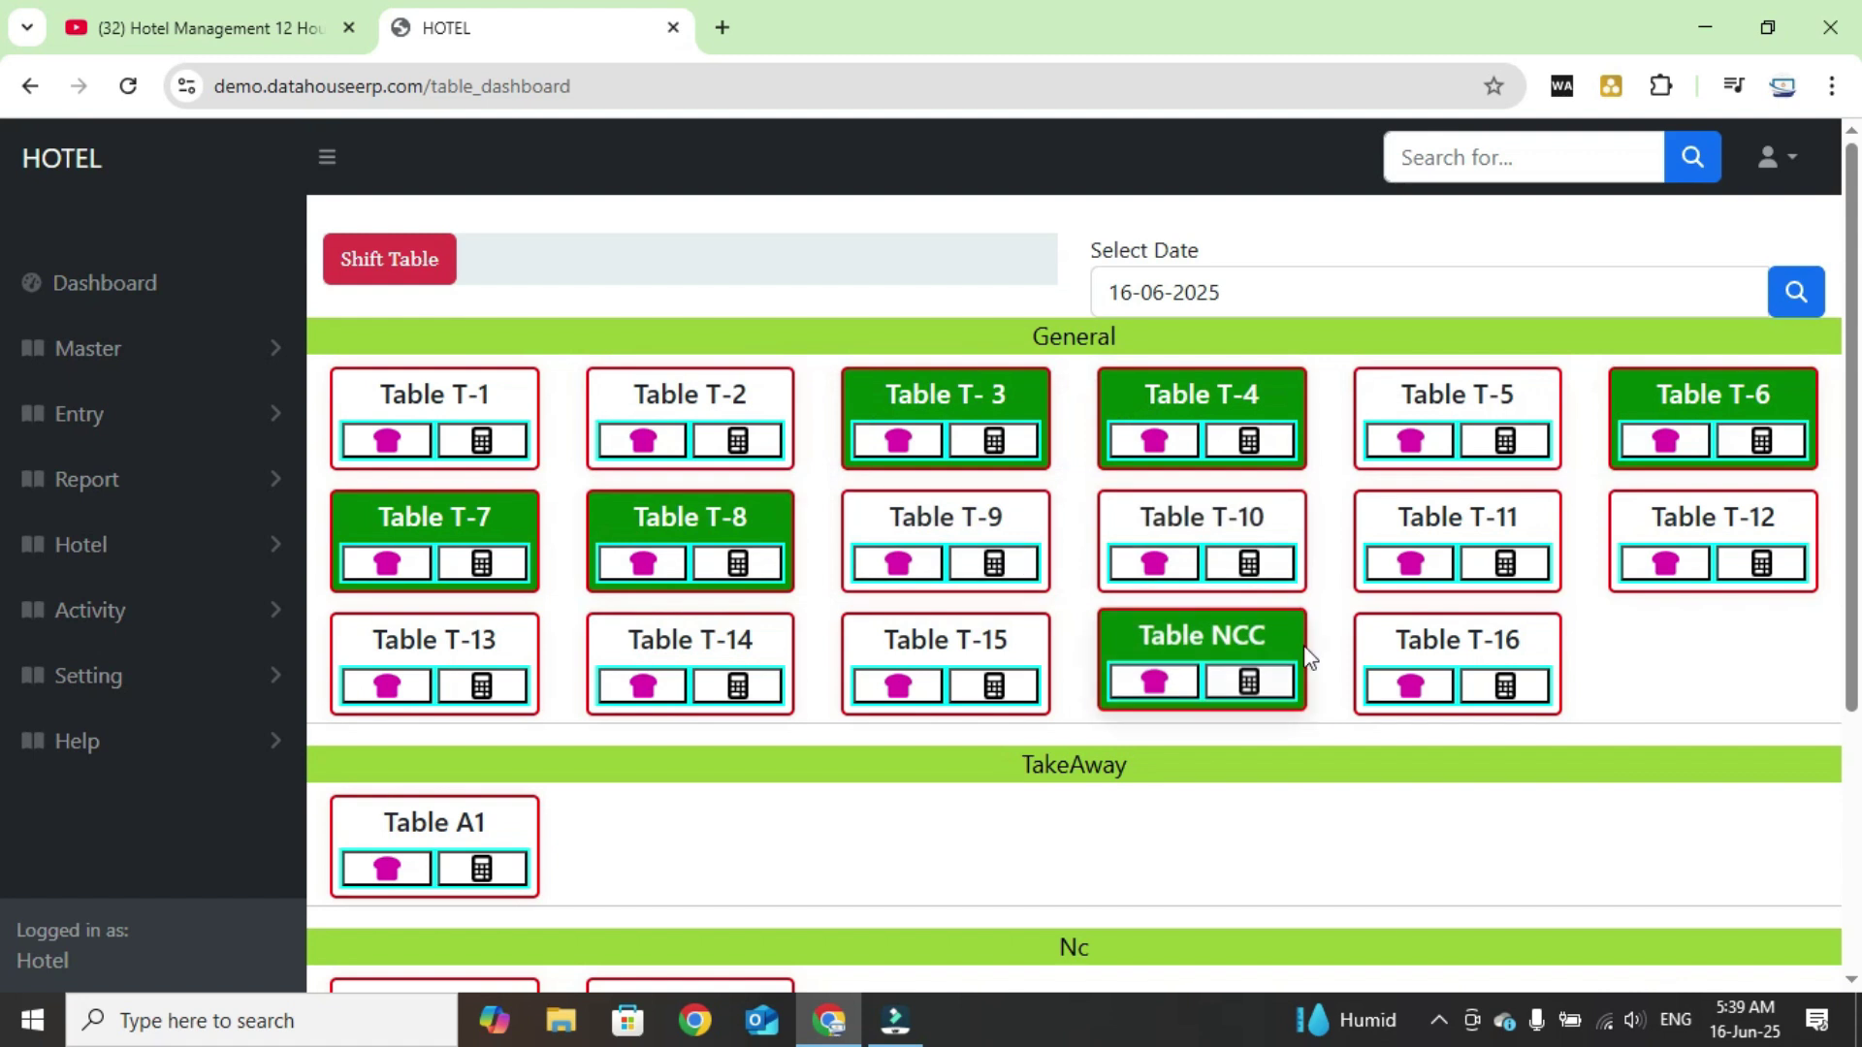
click(669, 676)
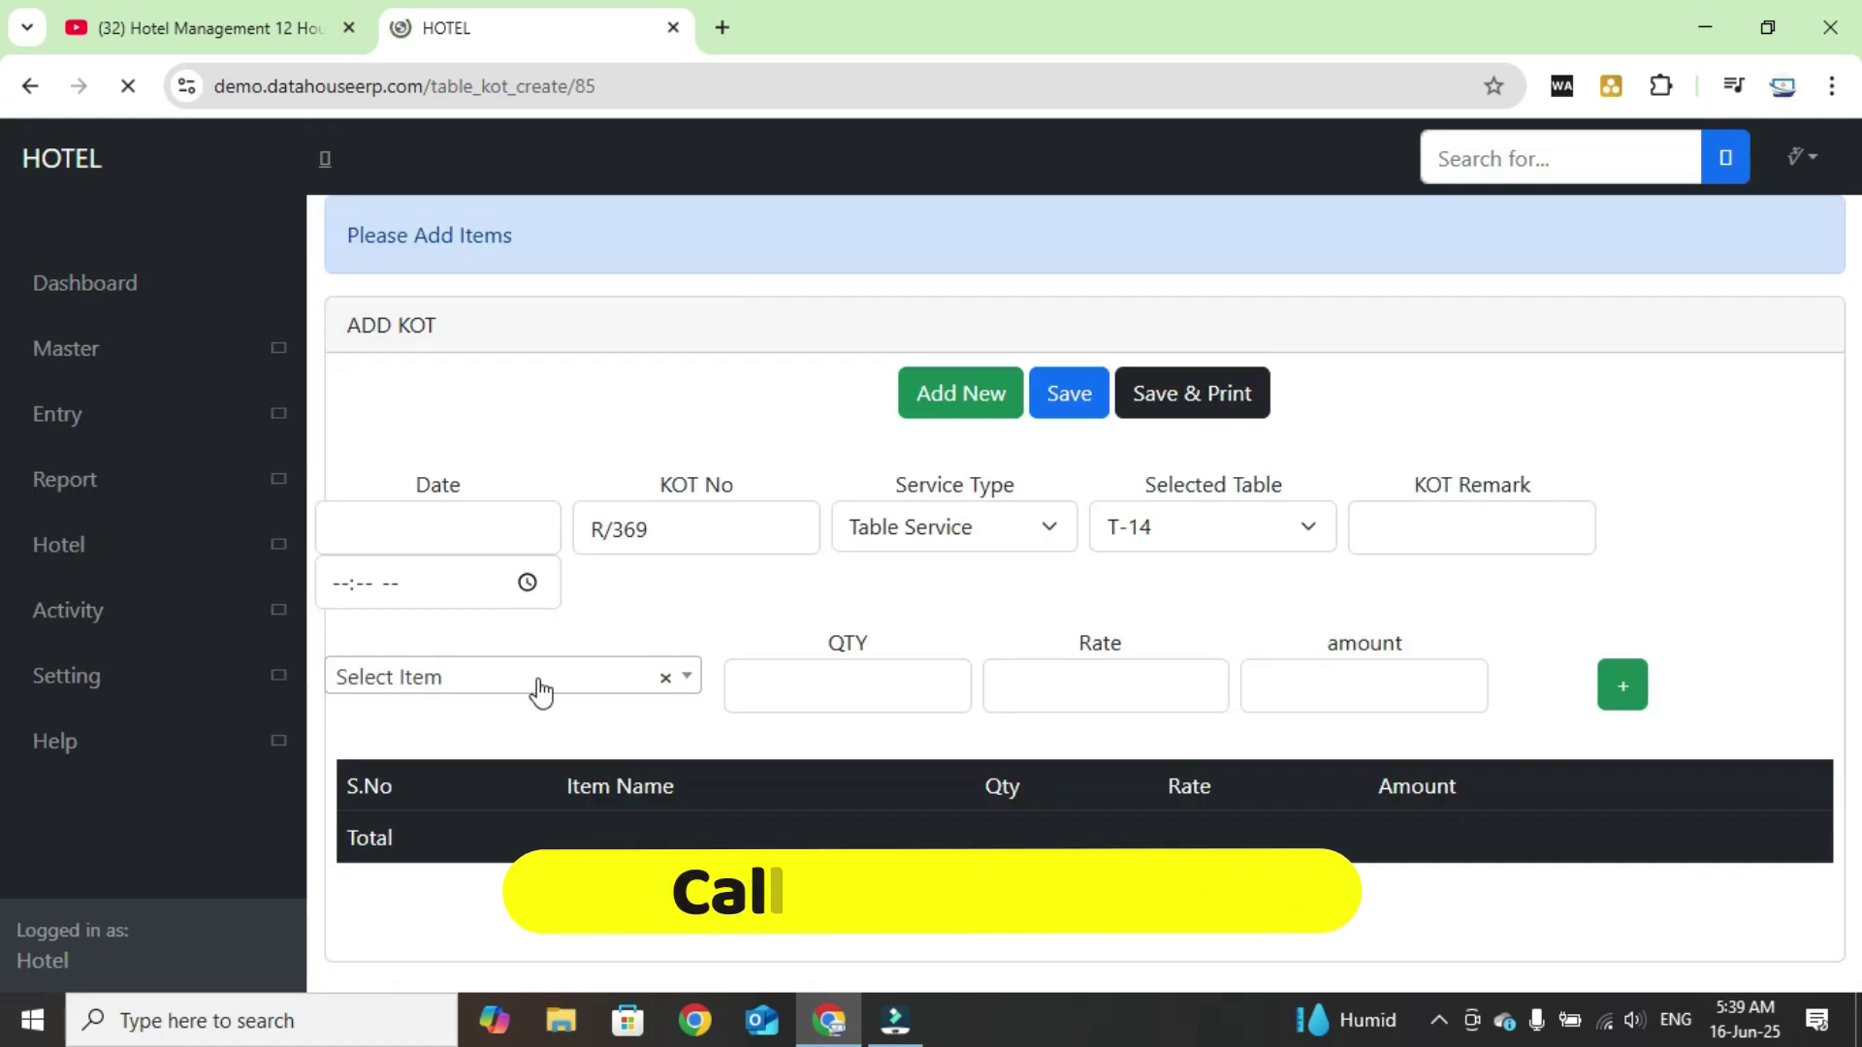
Step: Add the item bread pakoda with quantity 2 to the KOT for table T-14
click(598, 678)
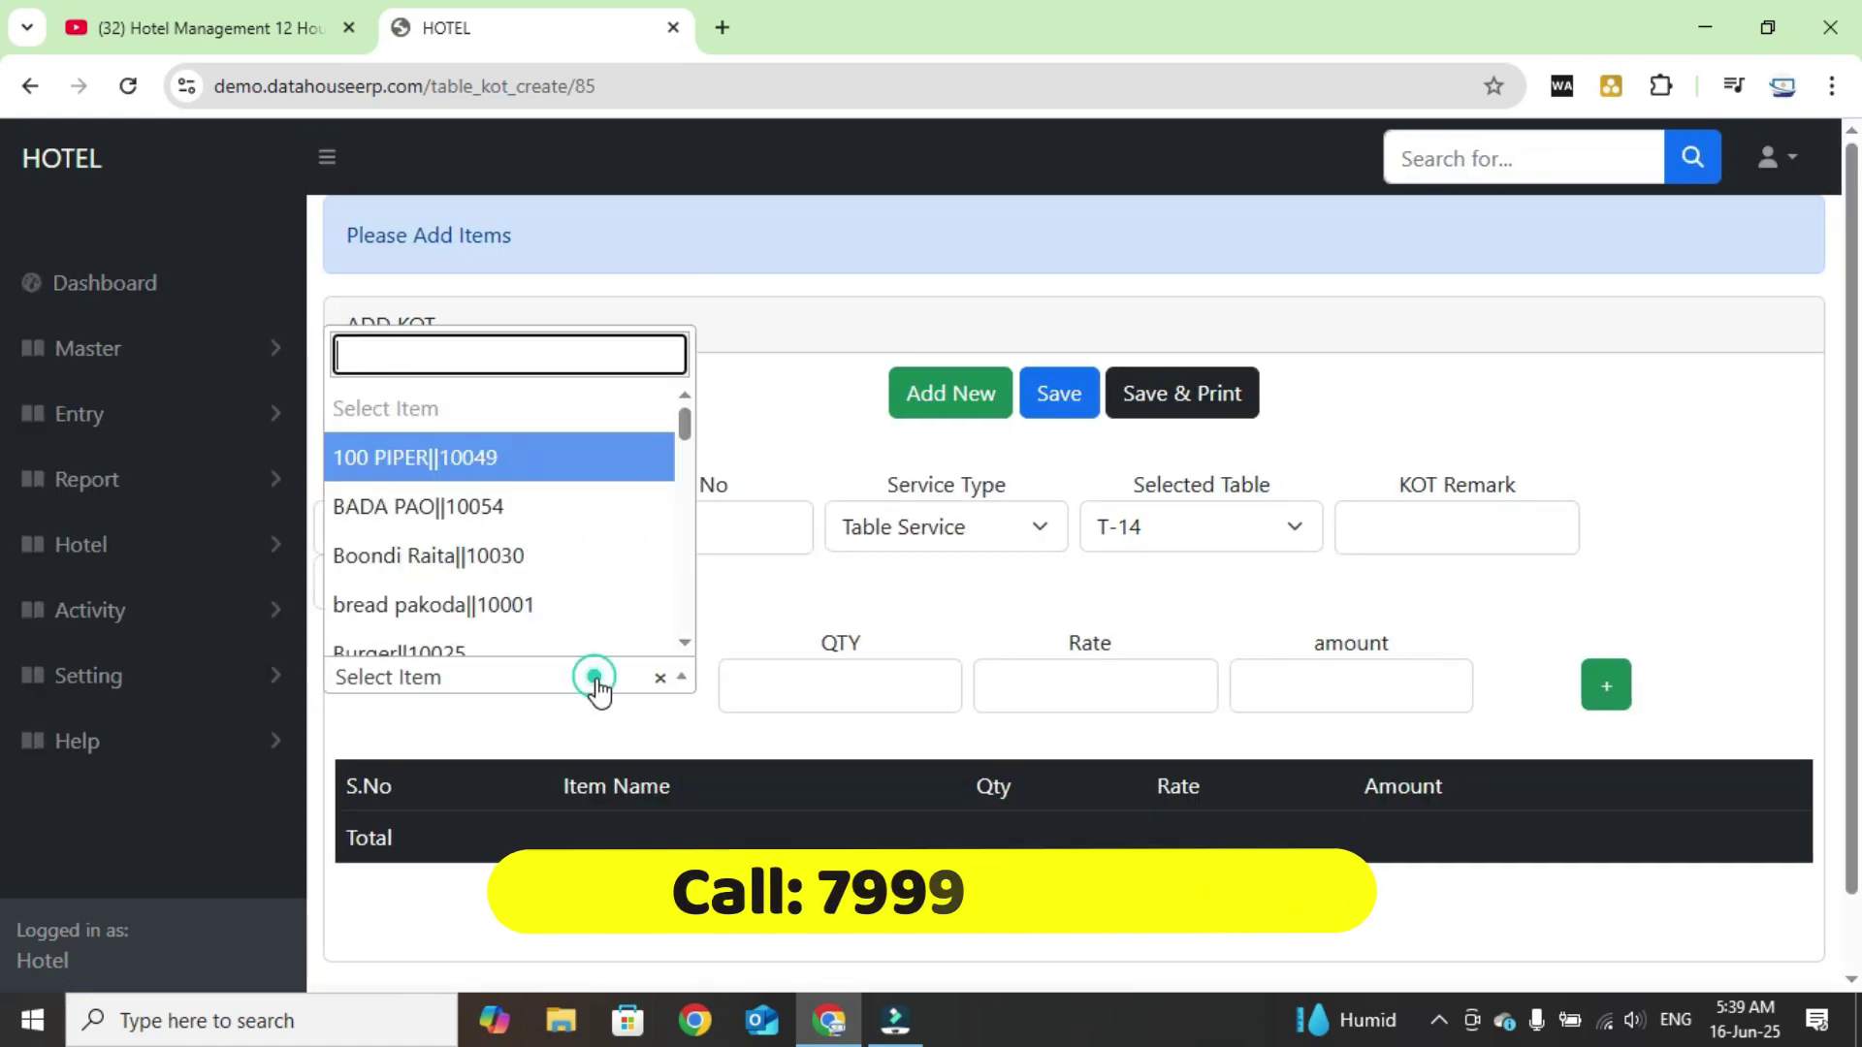
click(548, 602)
click(893, 695)
text(2)
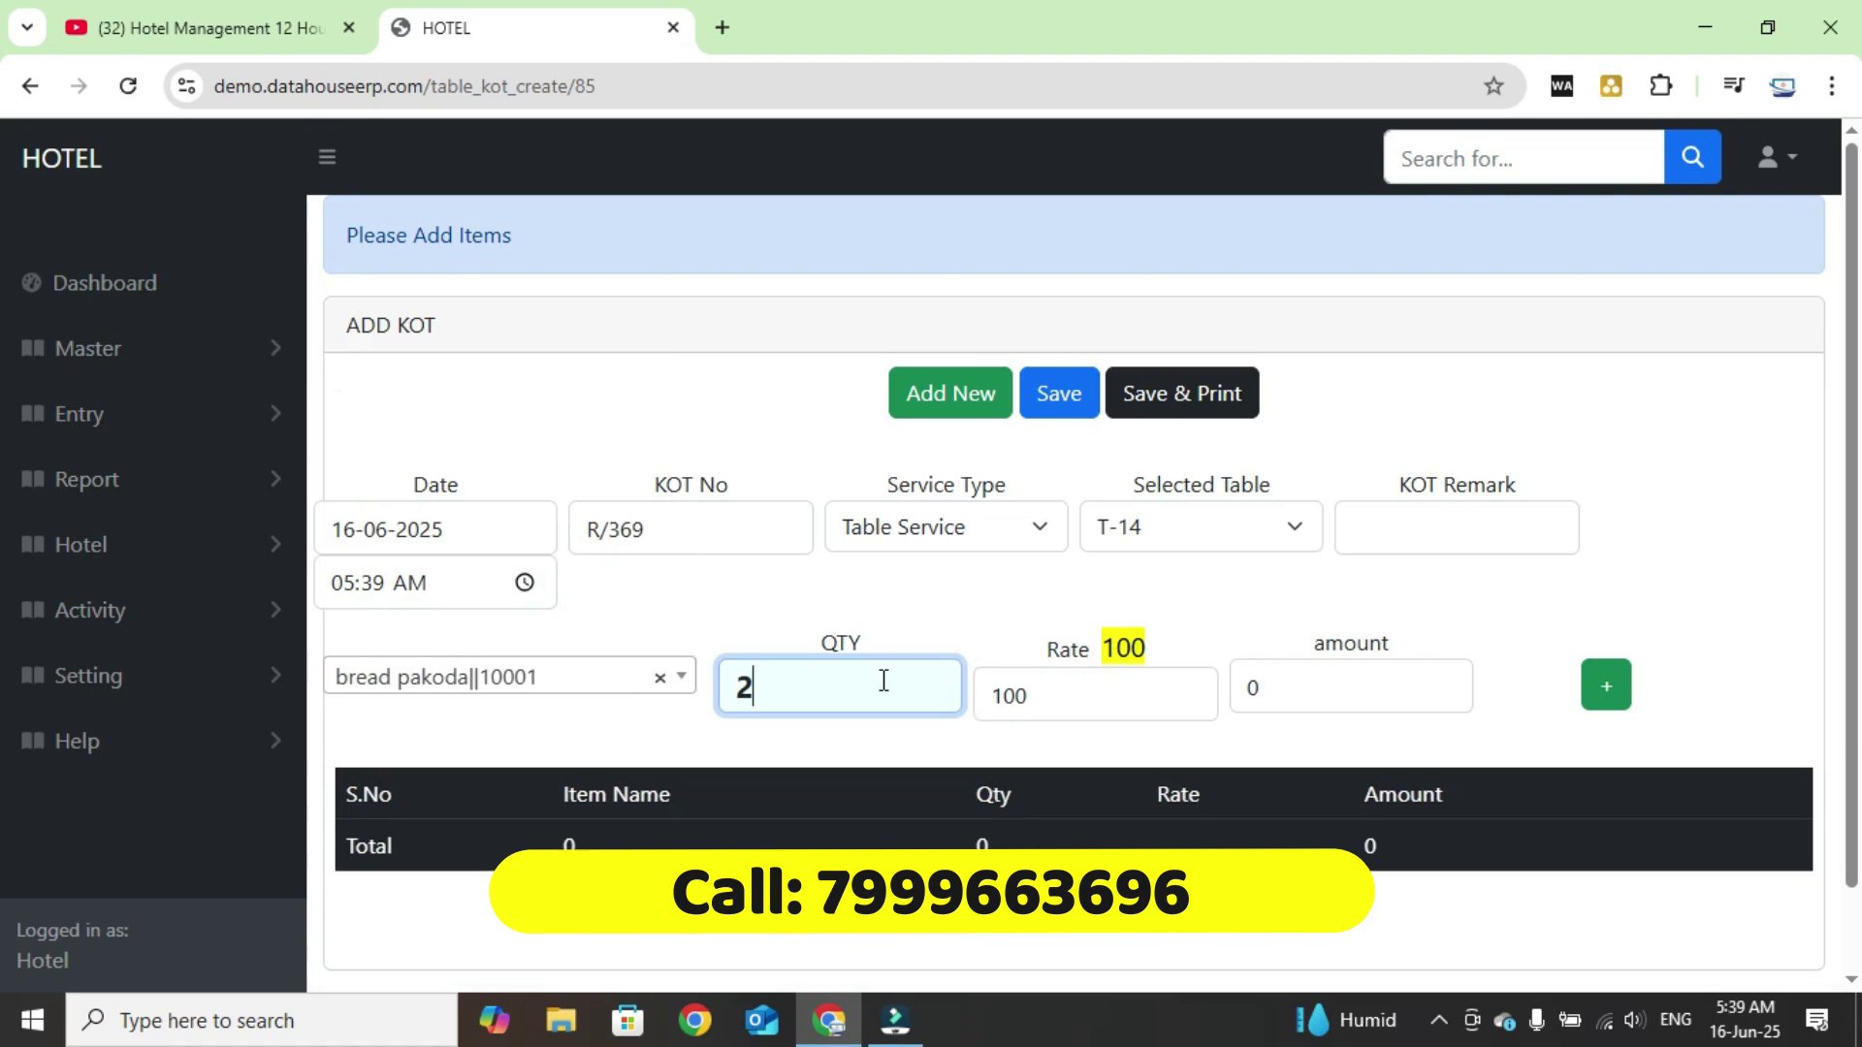
key(Tab)
key(Return)
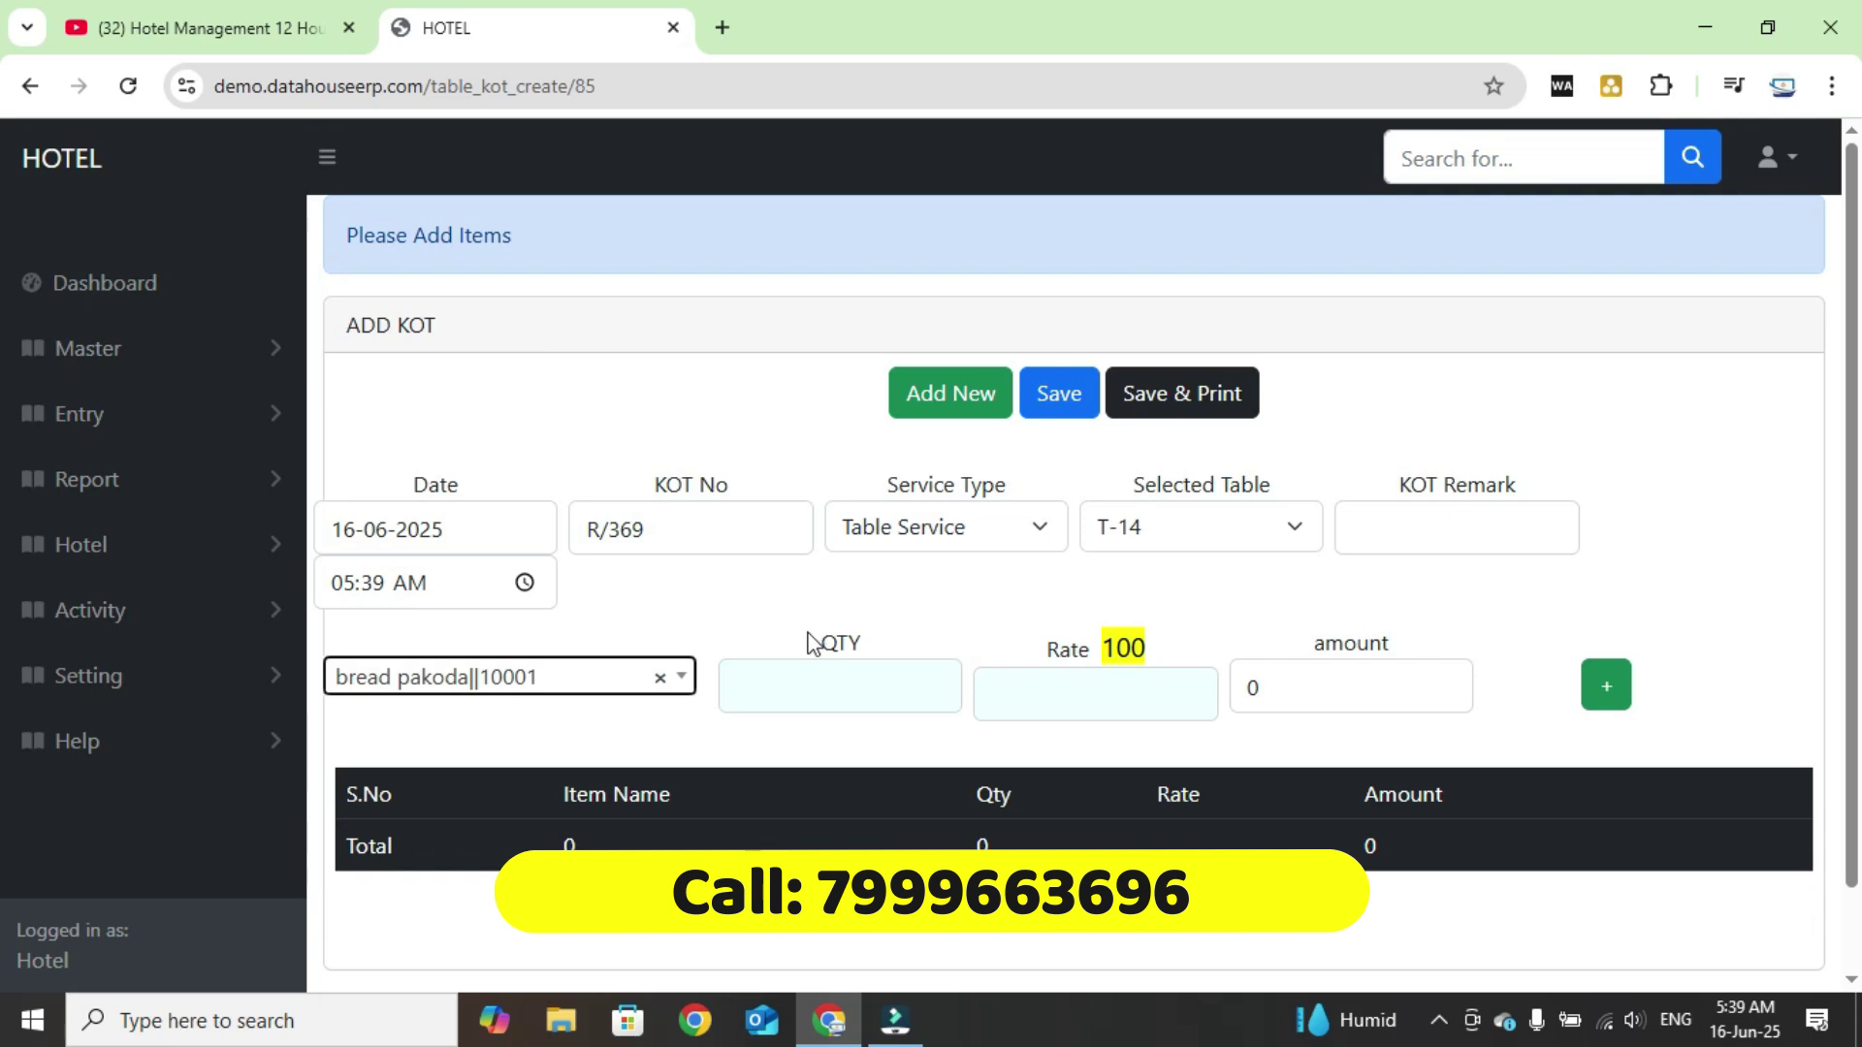
Step: Add Boondi Raita with quantity 2 at rate 60 to the table T-14 KOT and save the KOT without printing
click(616, 681)
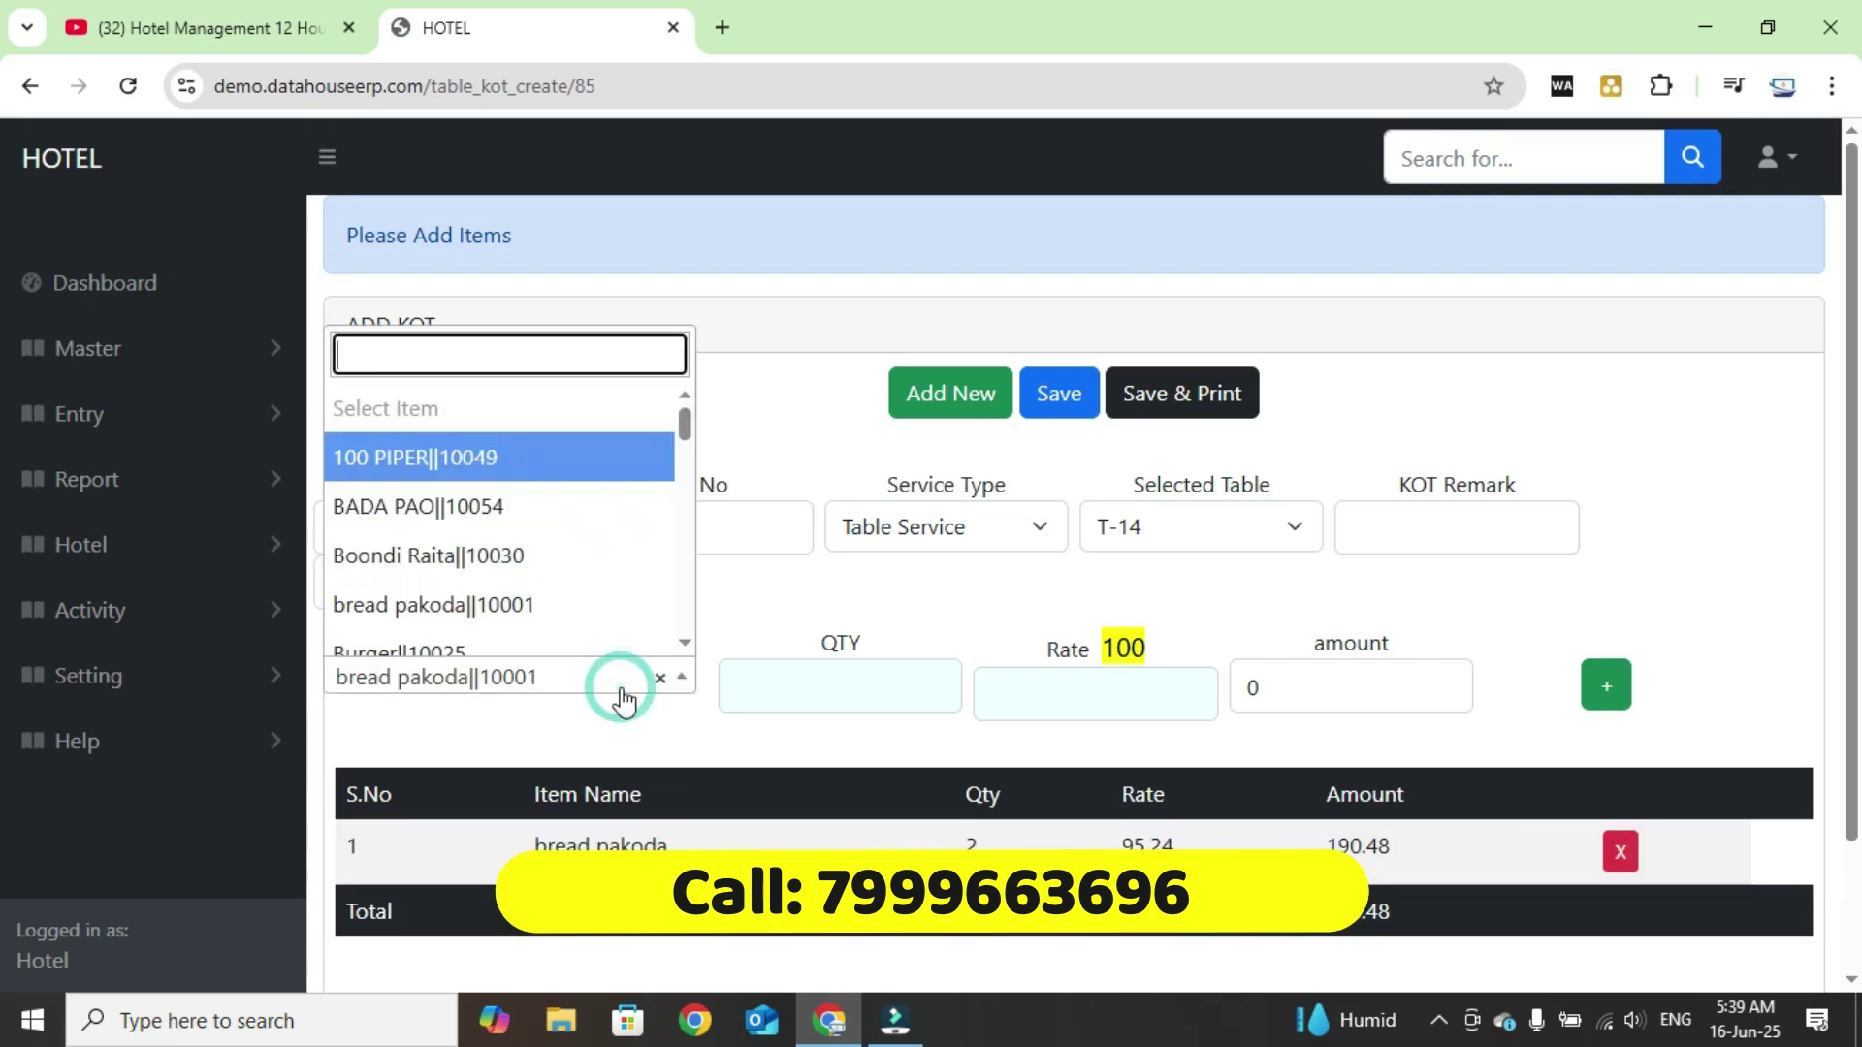
click(532, 554)
click(823, 678)
text(2)
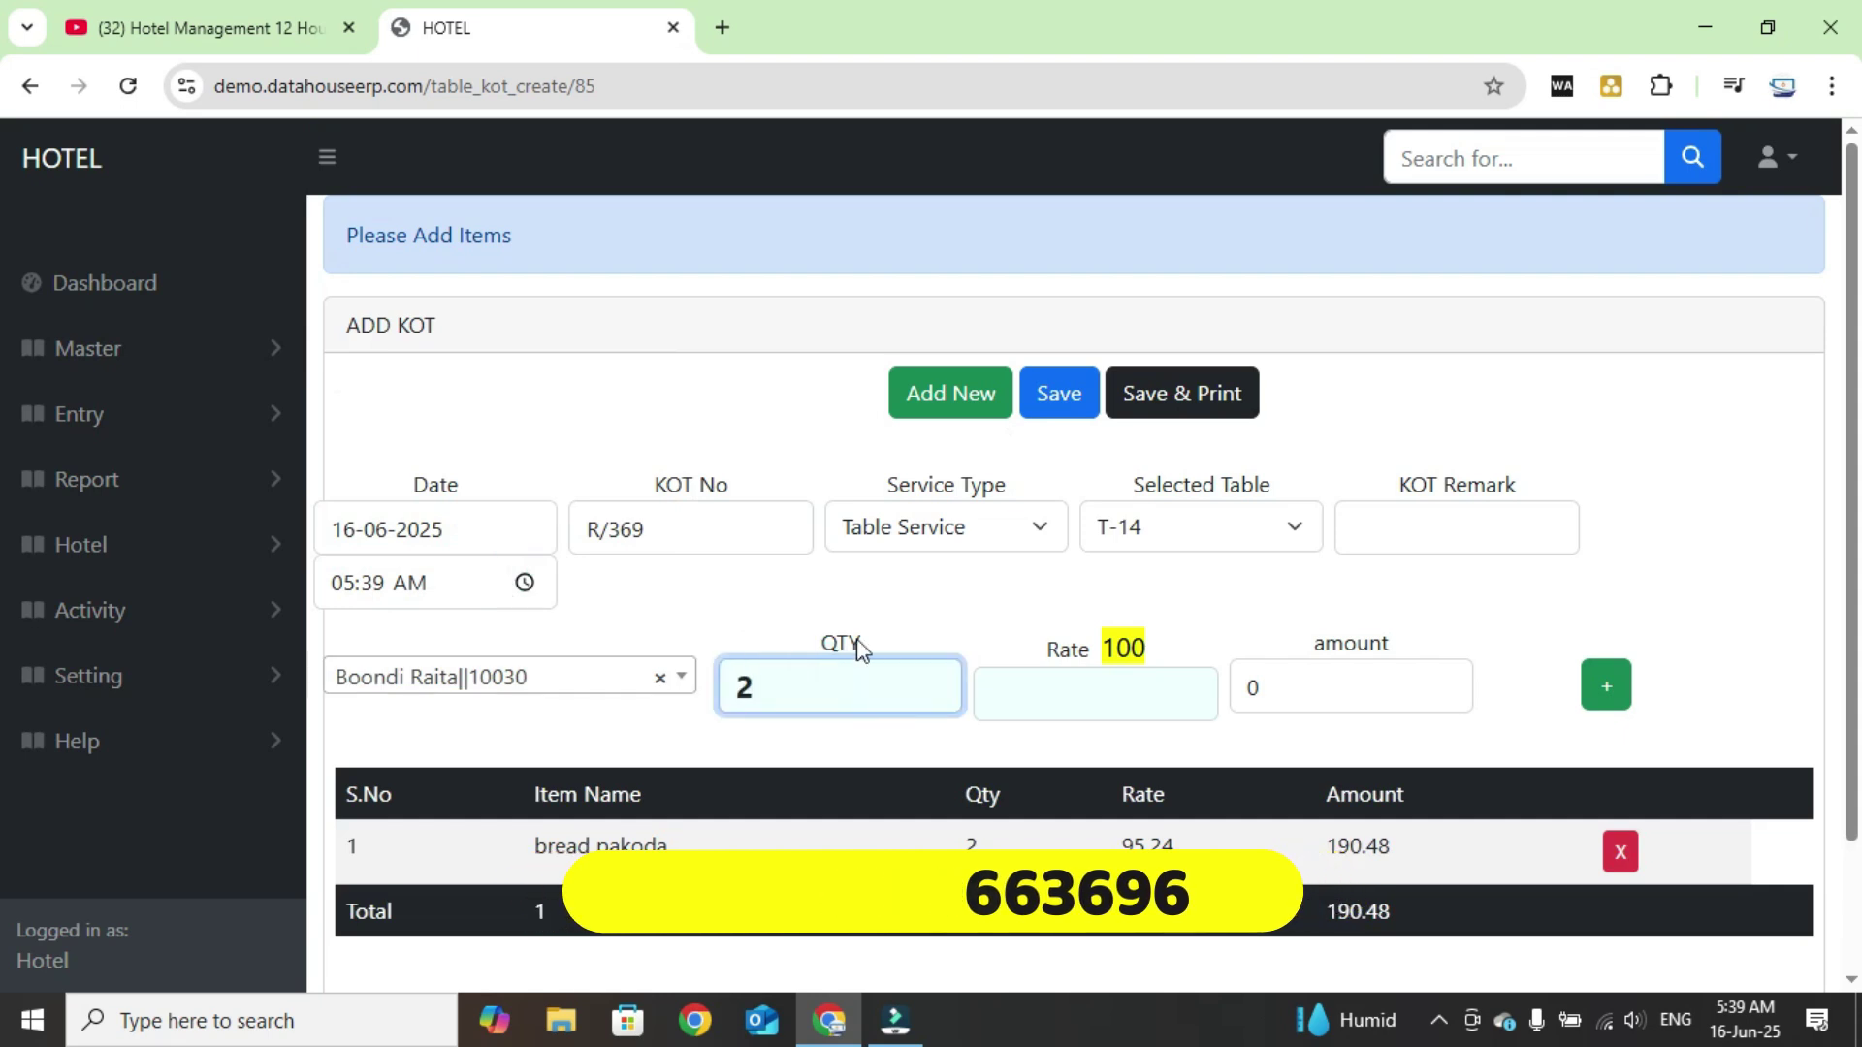
key(Return)
text(60)
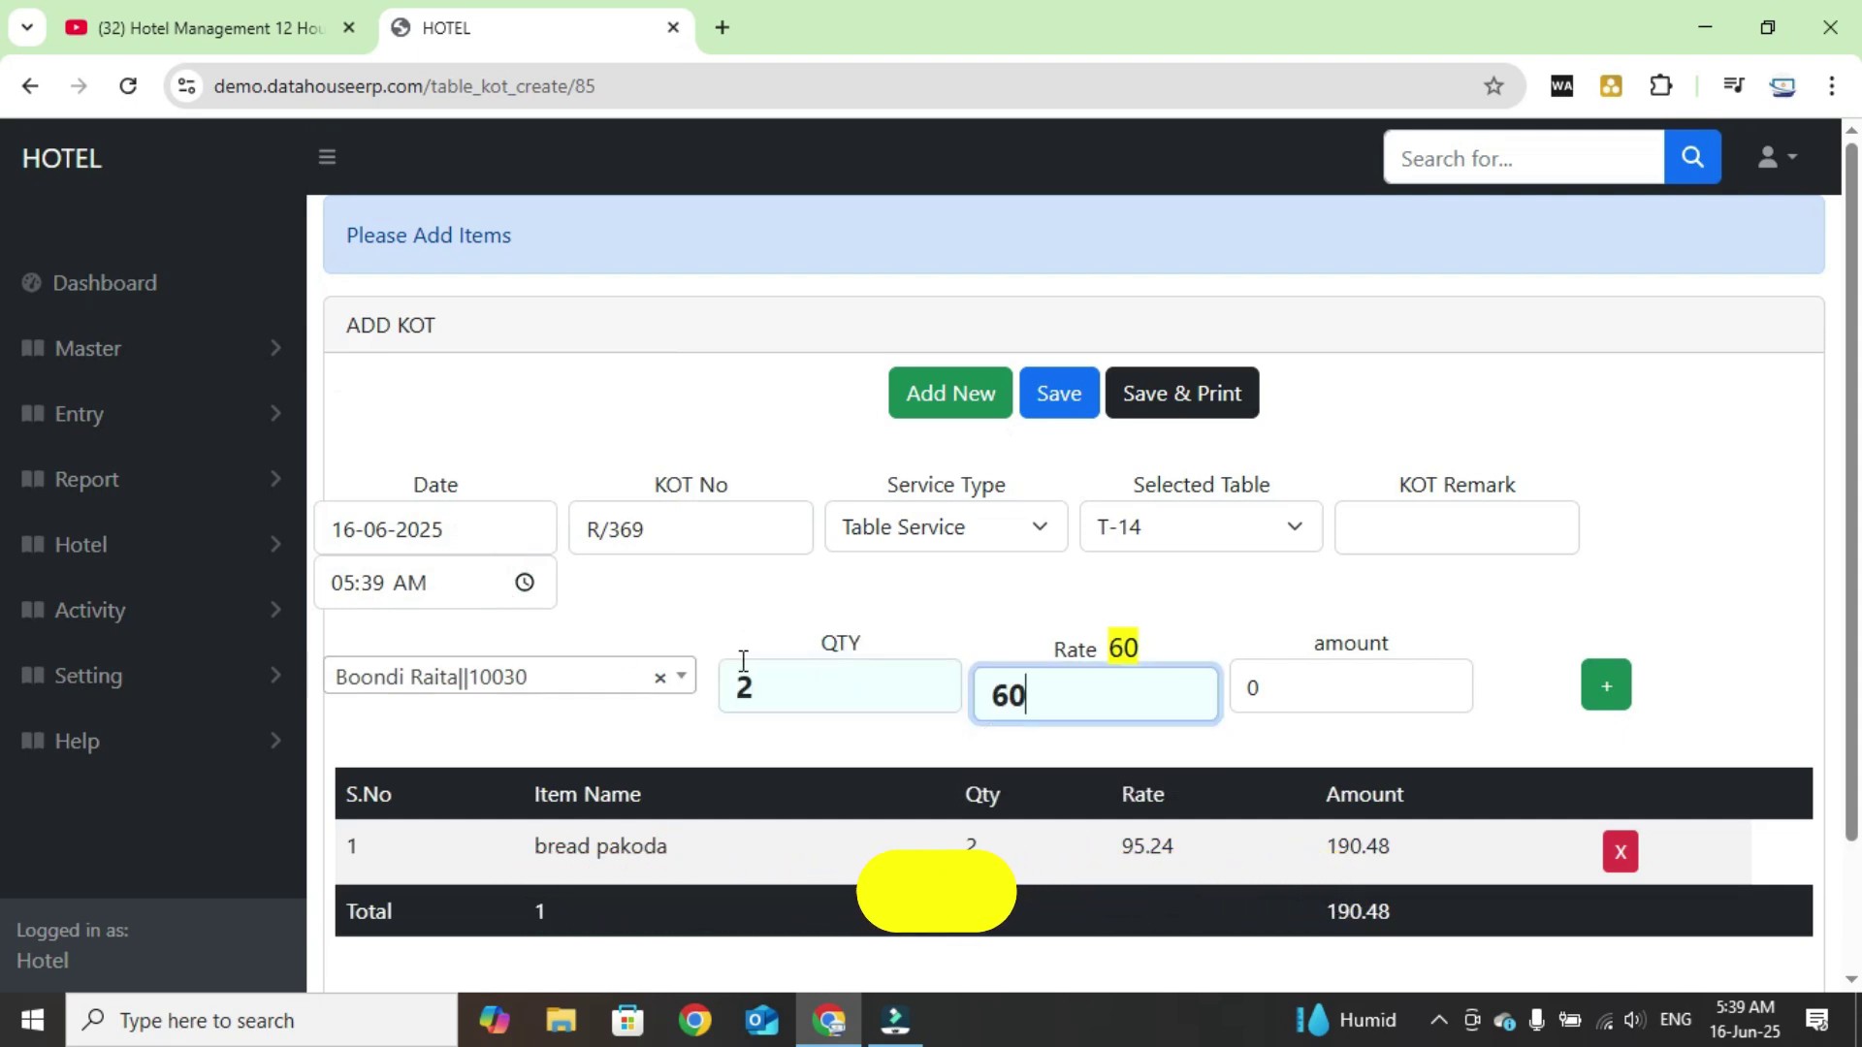
click(748, 669)
click(1593, 700)
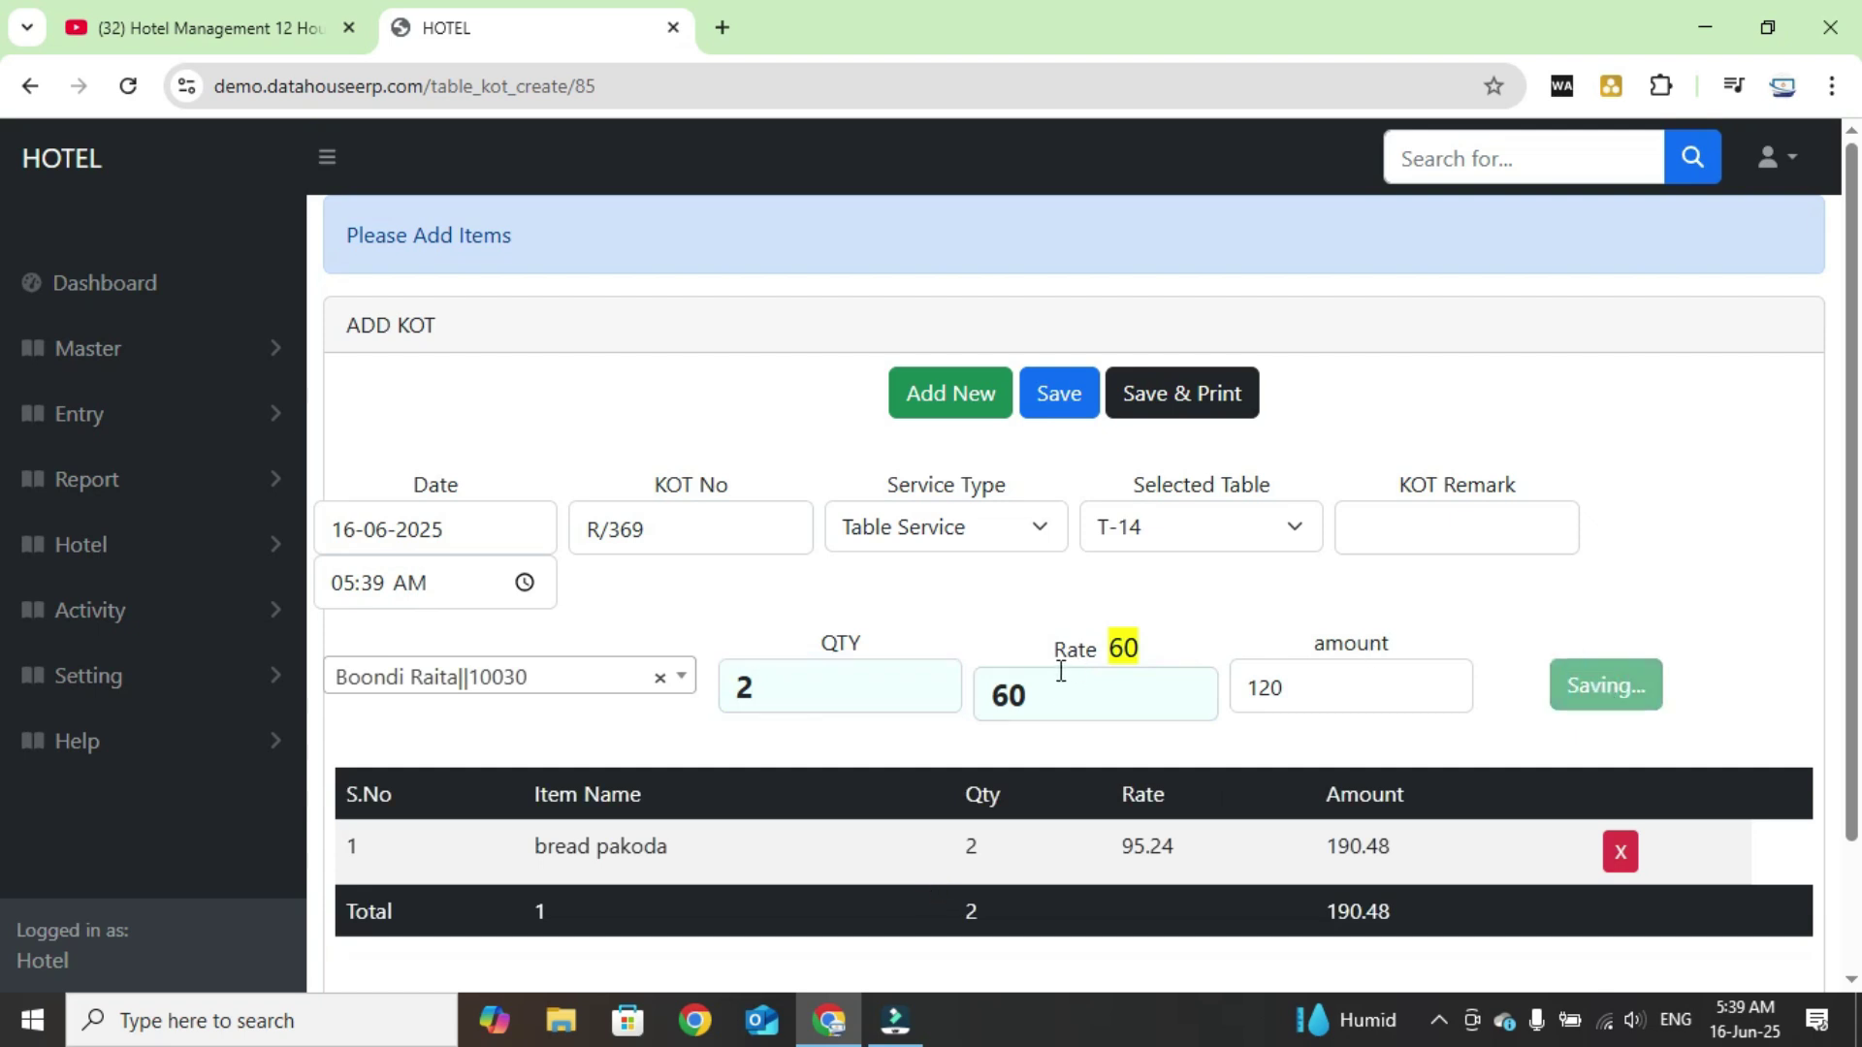
click(1062, 404)
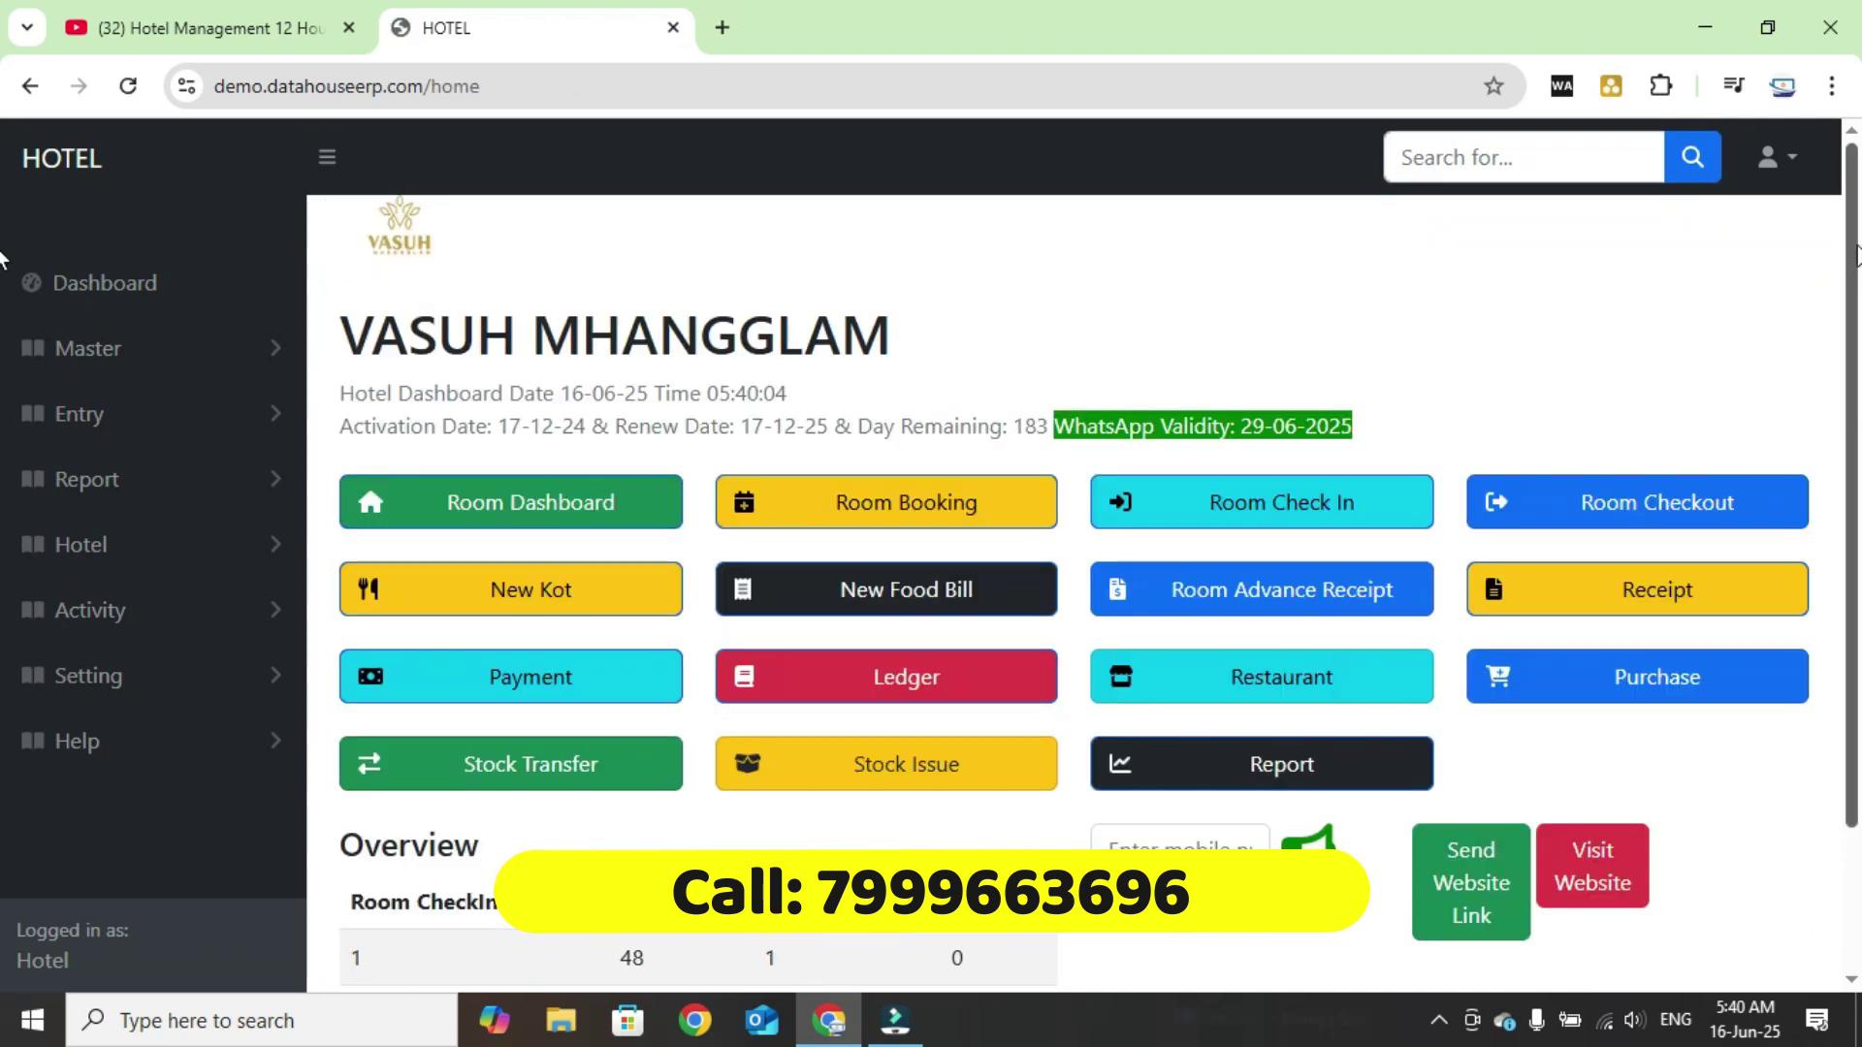
Step: Open the unprinted restaurant KOT containing bread pakoda and Boondi Raita in its print view, and return to the main dashboard
scroll(1200, 585, down, 2)
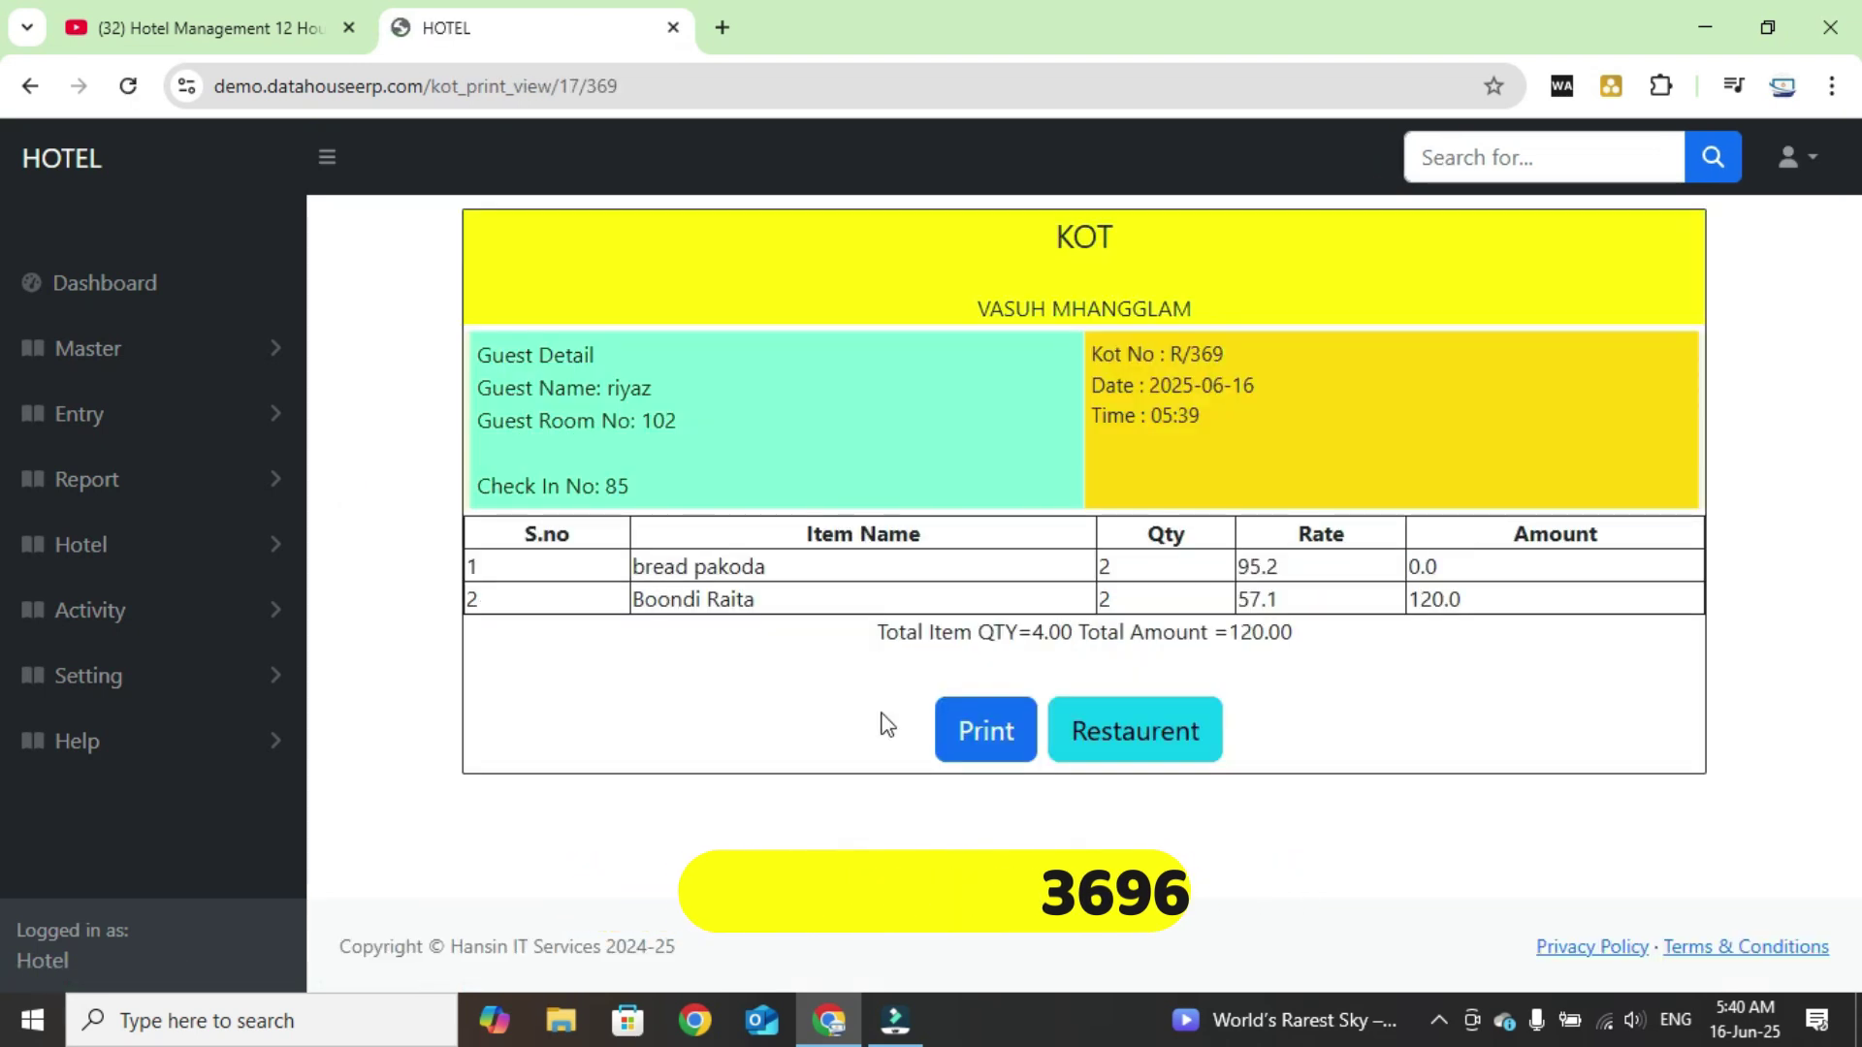
click(109, 281)
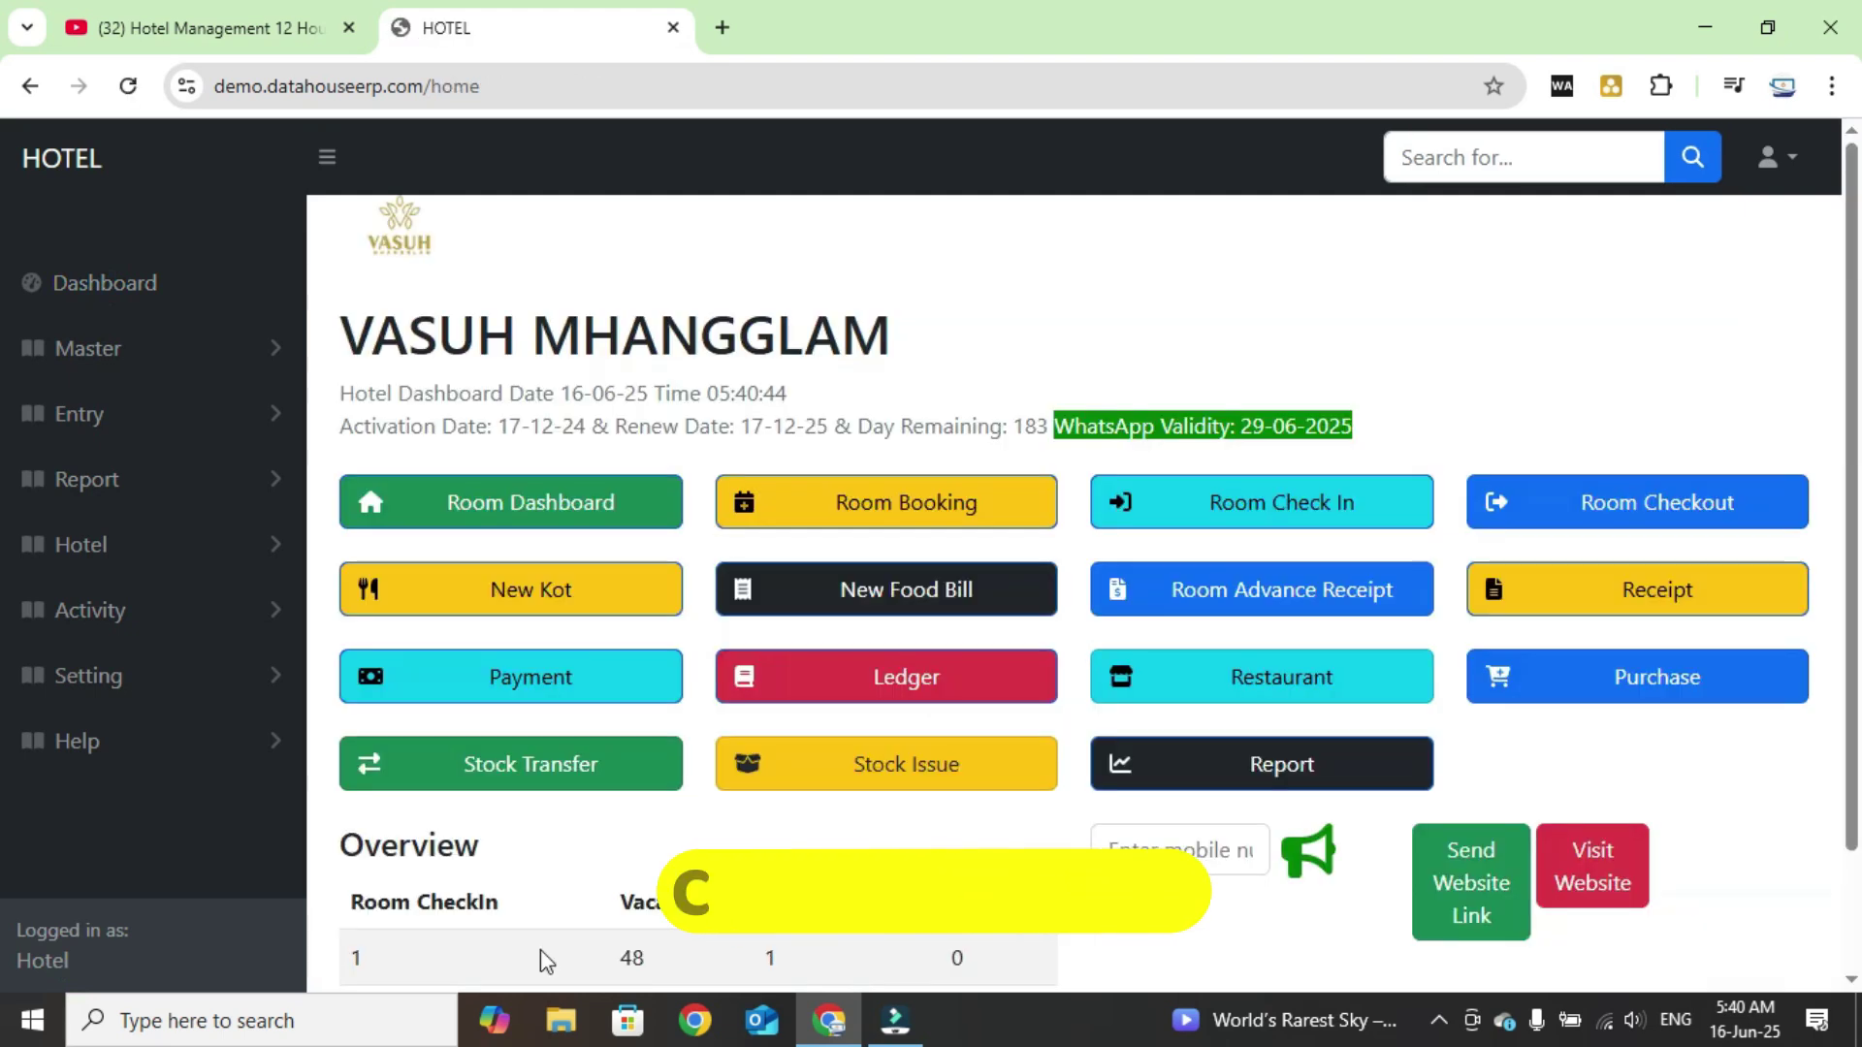
Step: From the unprinted room KOT alert, open the print view of the room 101 KOT with TAWA ROTI and PANEER TIKA, and return to the dashboard
scroll(1579, 636, down, 2)
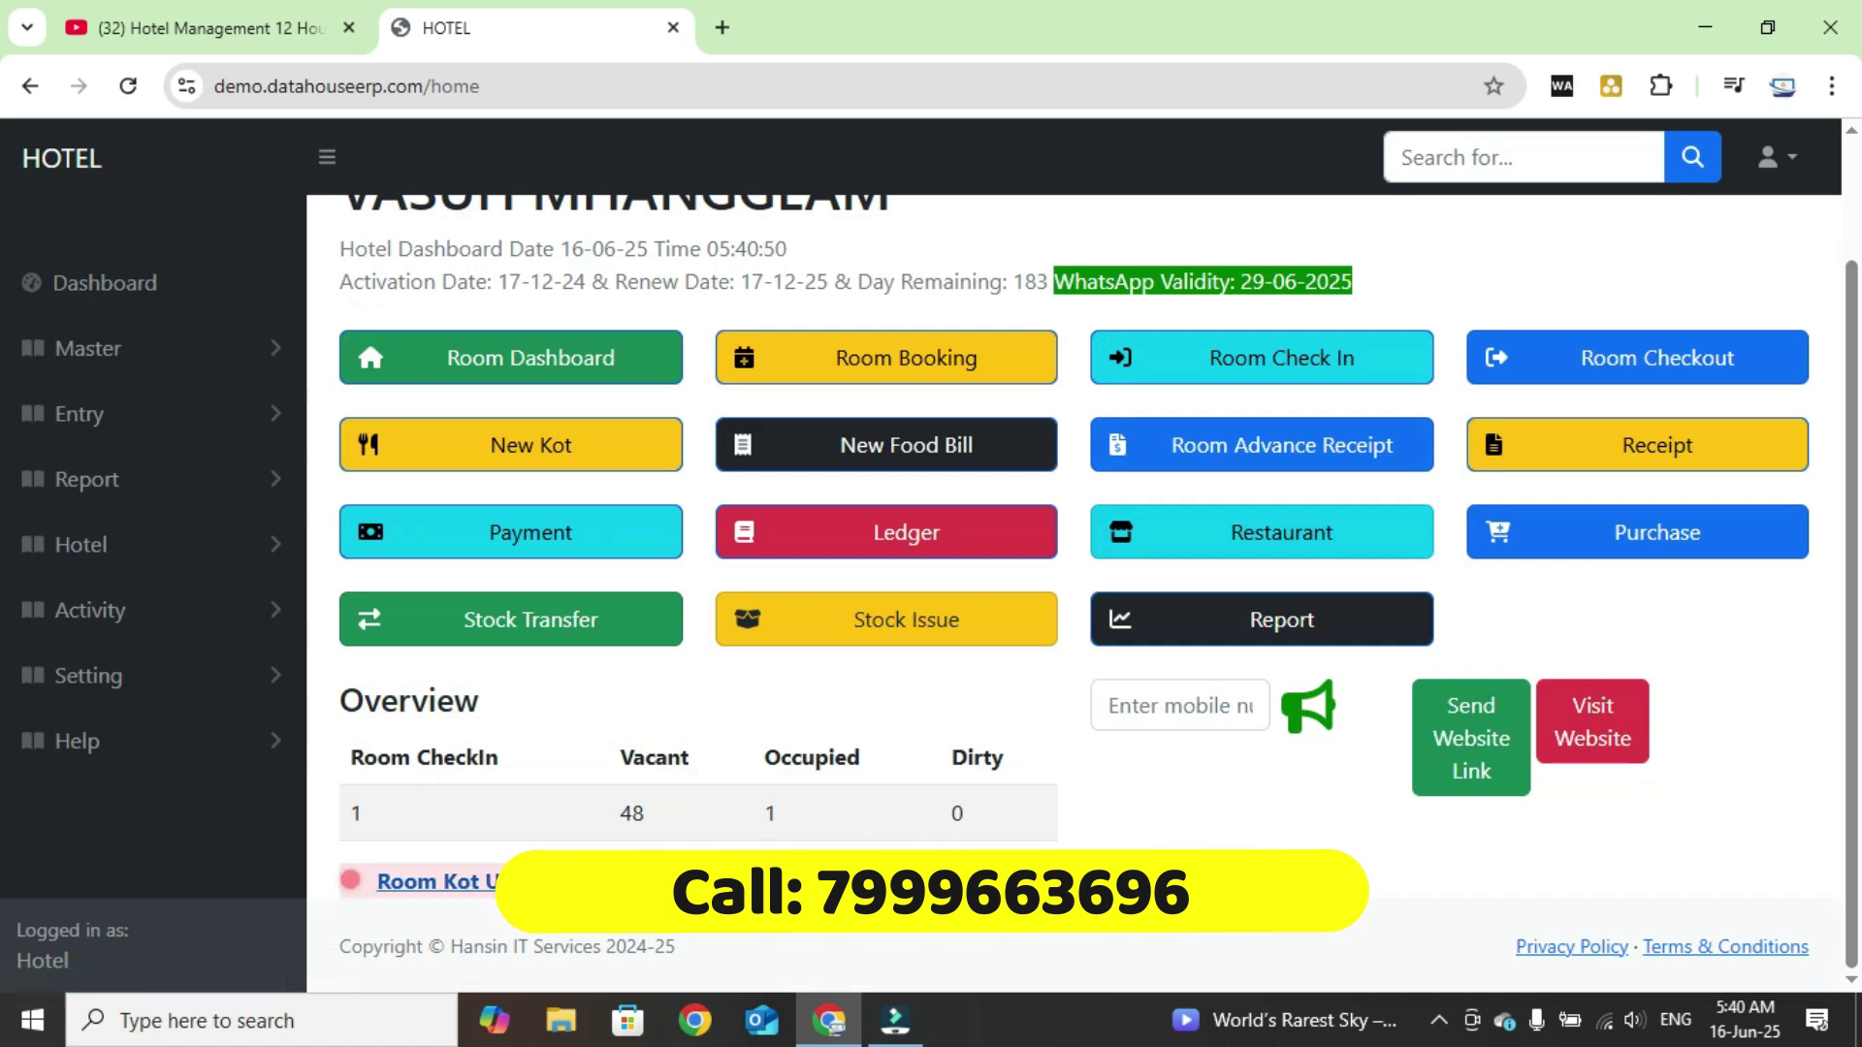
click(561, 887)
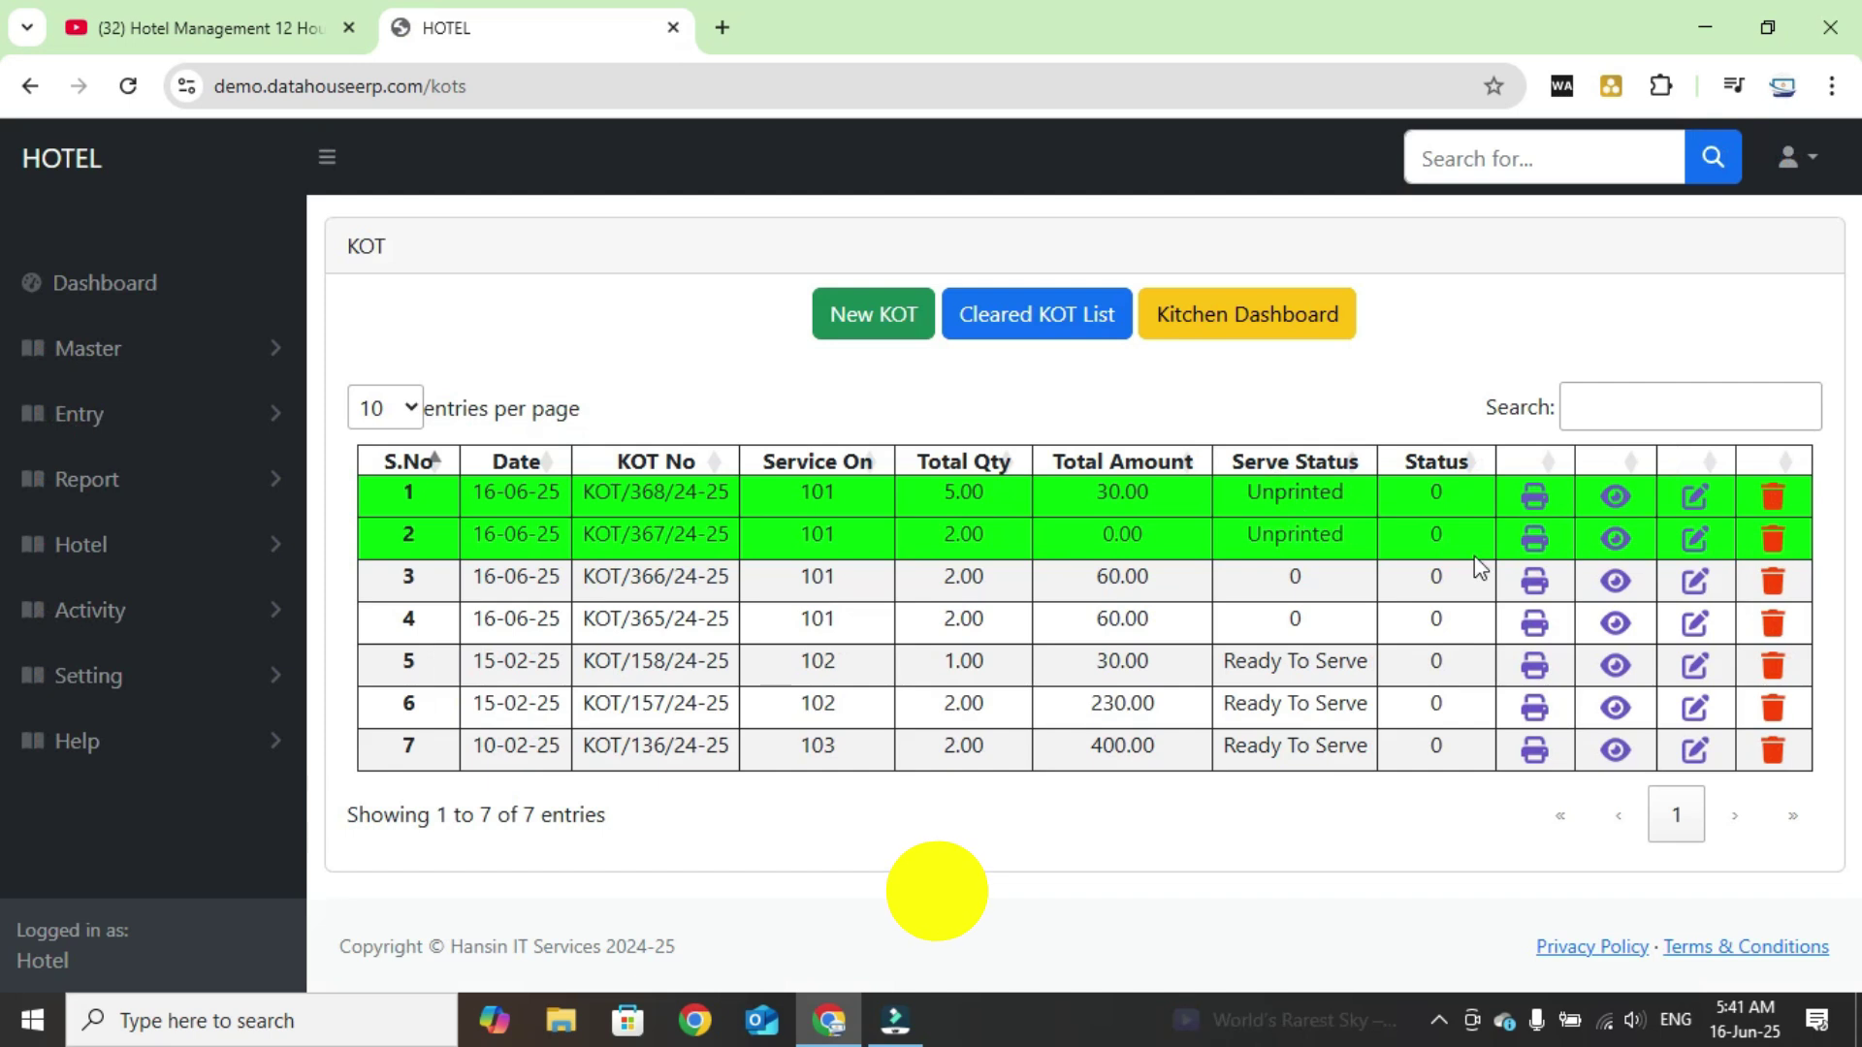
click(1614, 512)
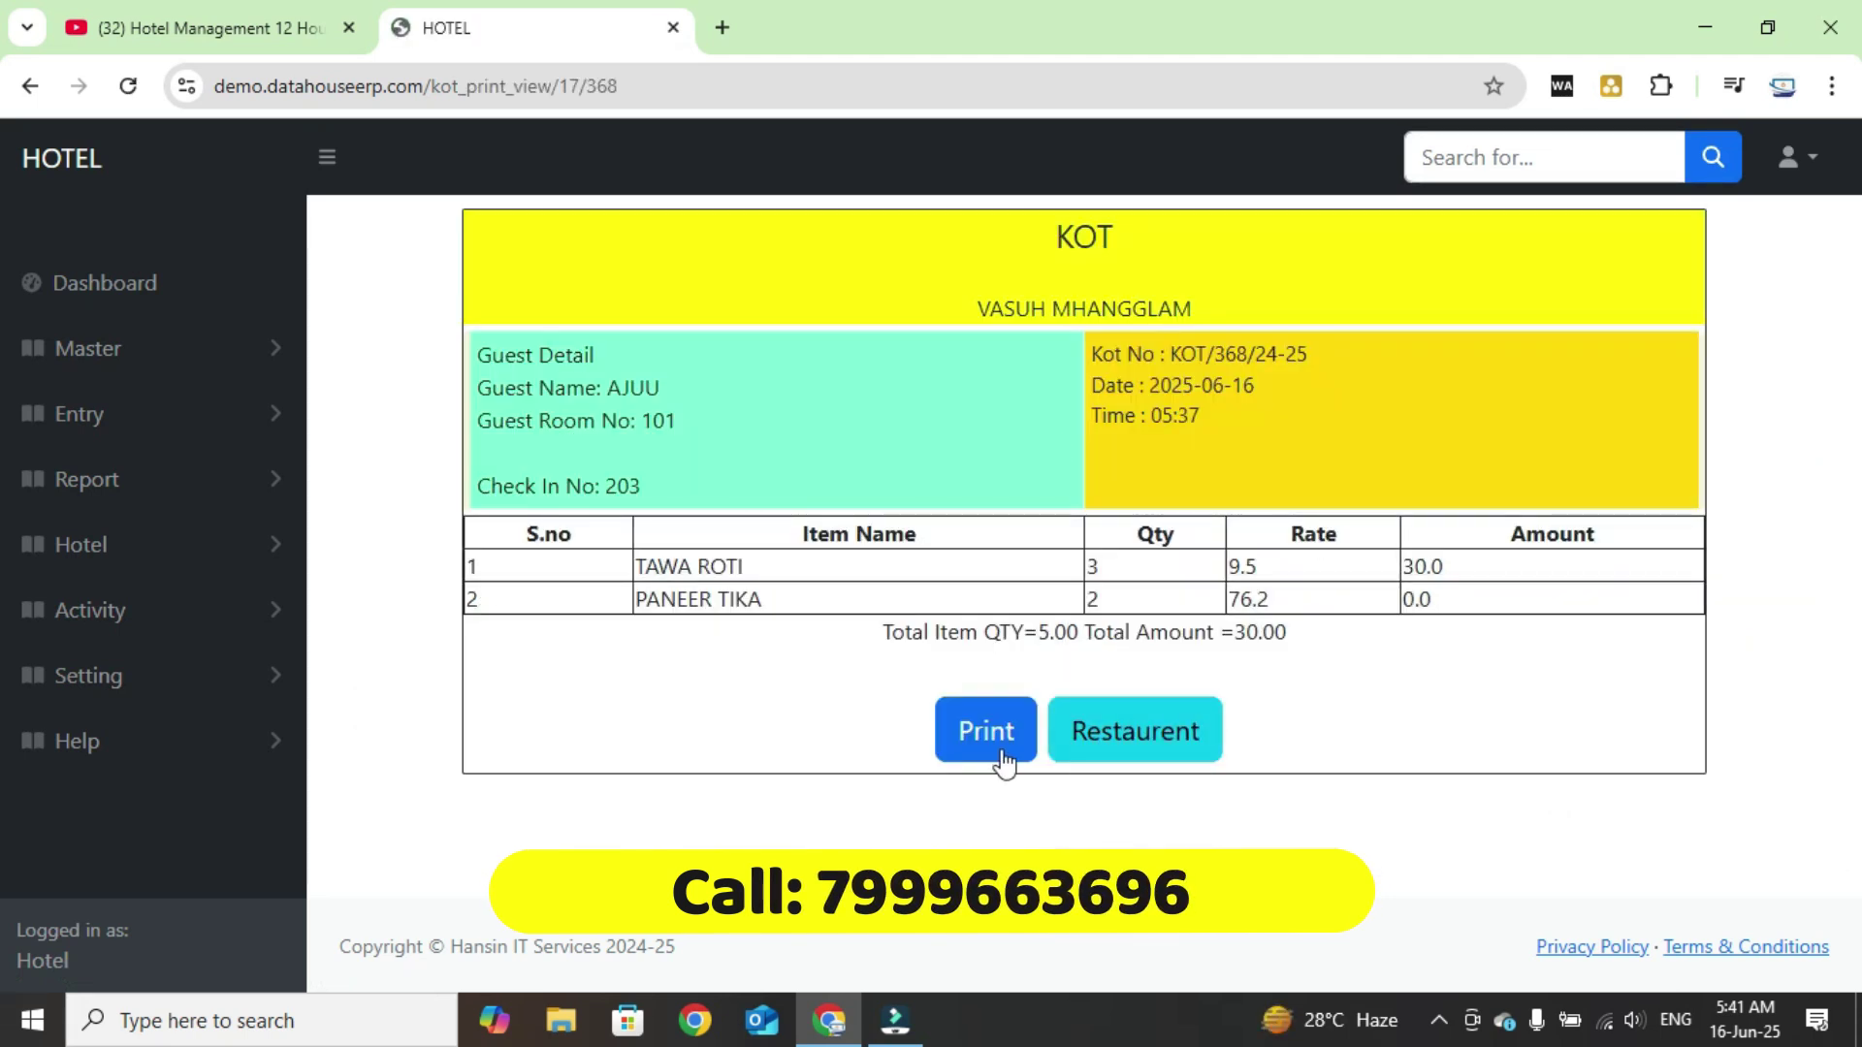
click(88, 282)
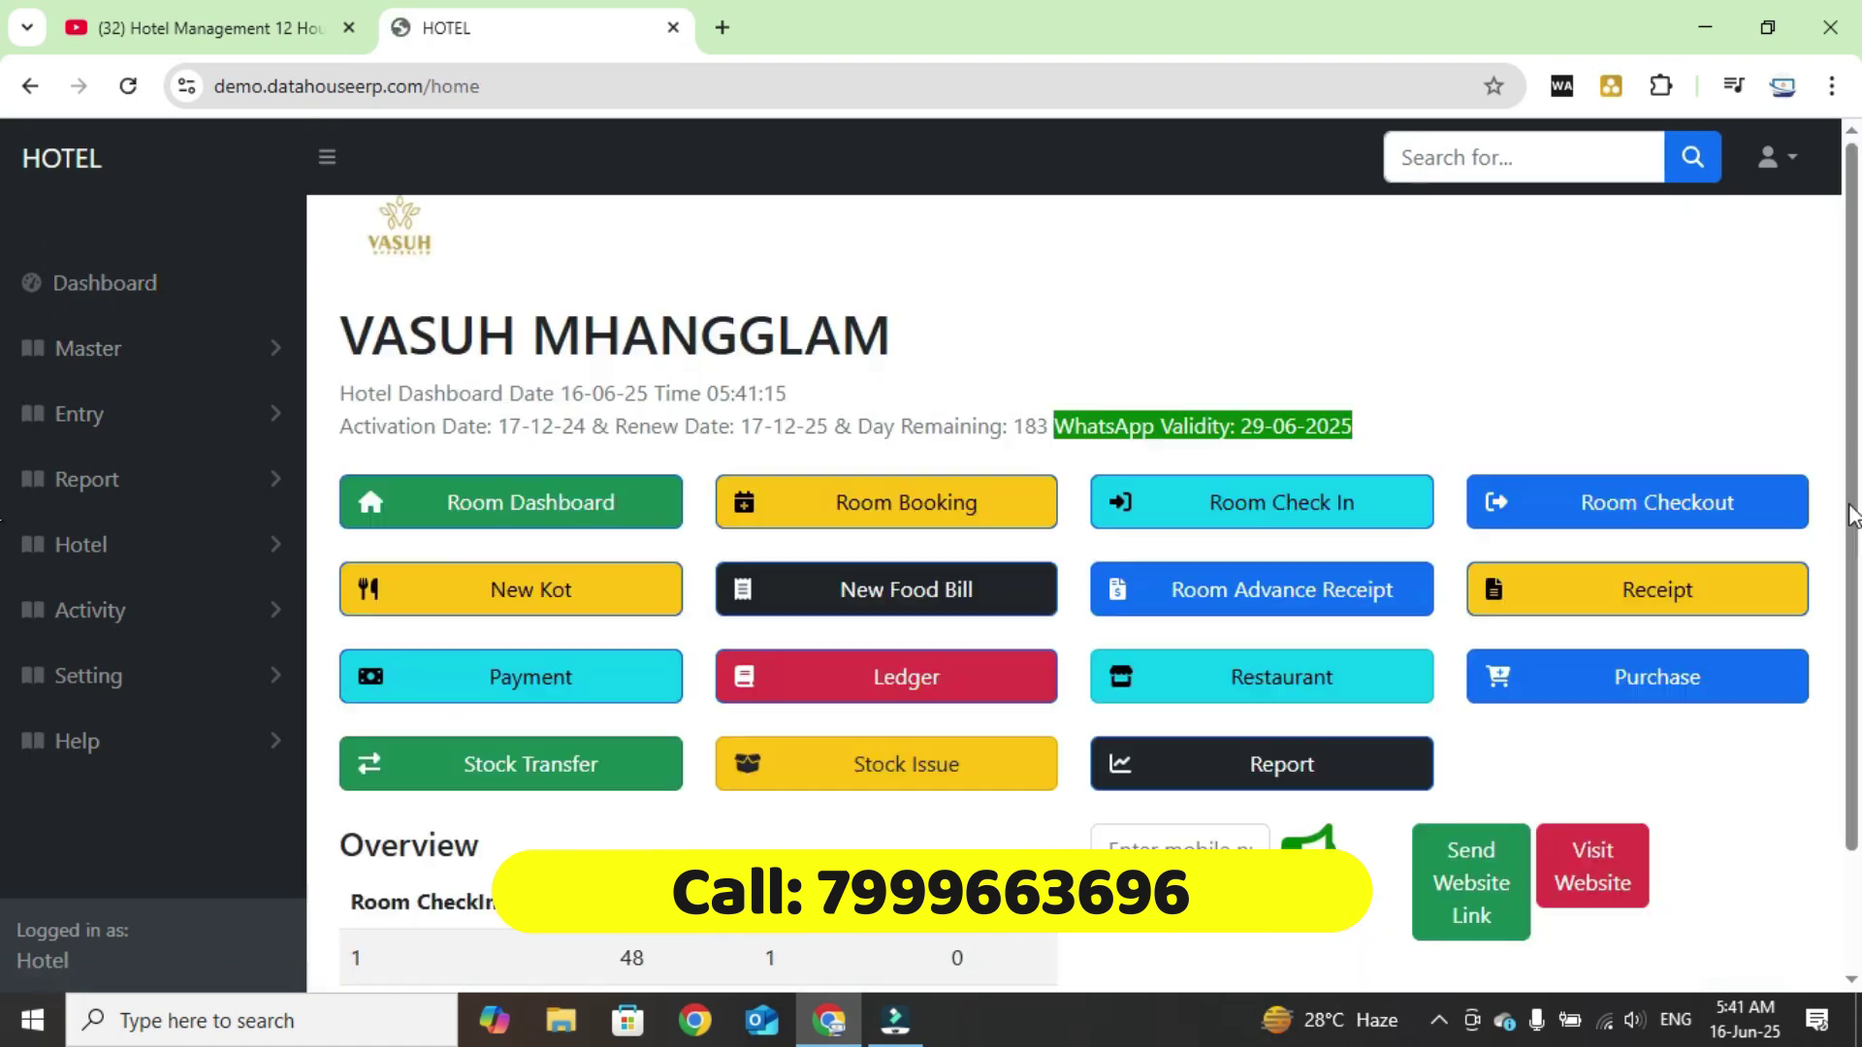
Step: Reopen the room KOT list, view the remaining unprinted room 101 KOT, and check the dashboard for unprinted KOT alerts
drag(1852, 427, 1852, 577)
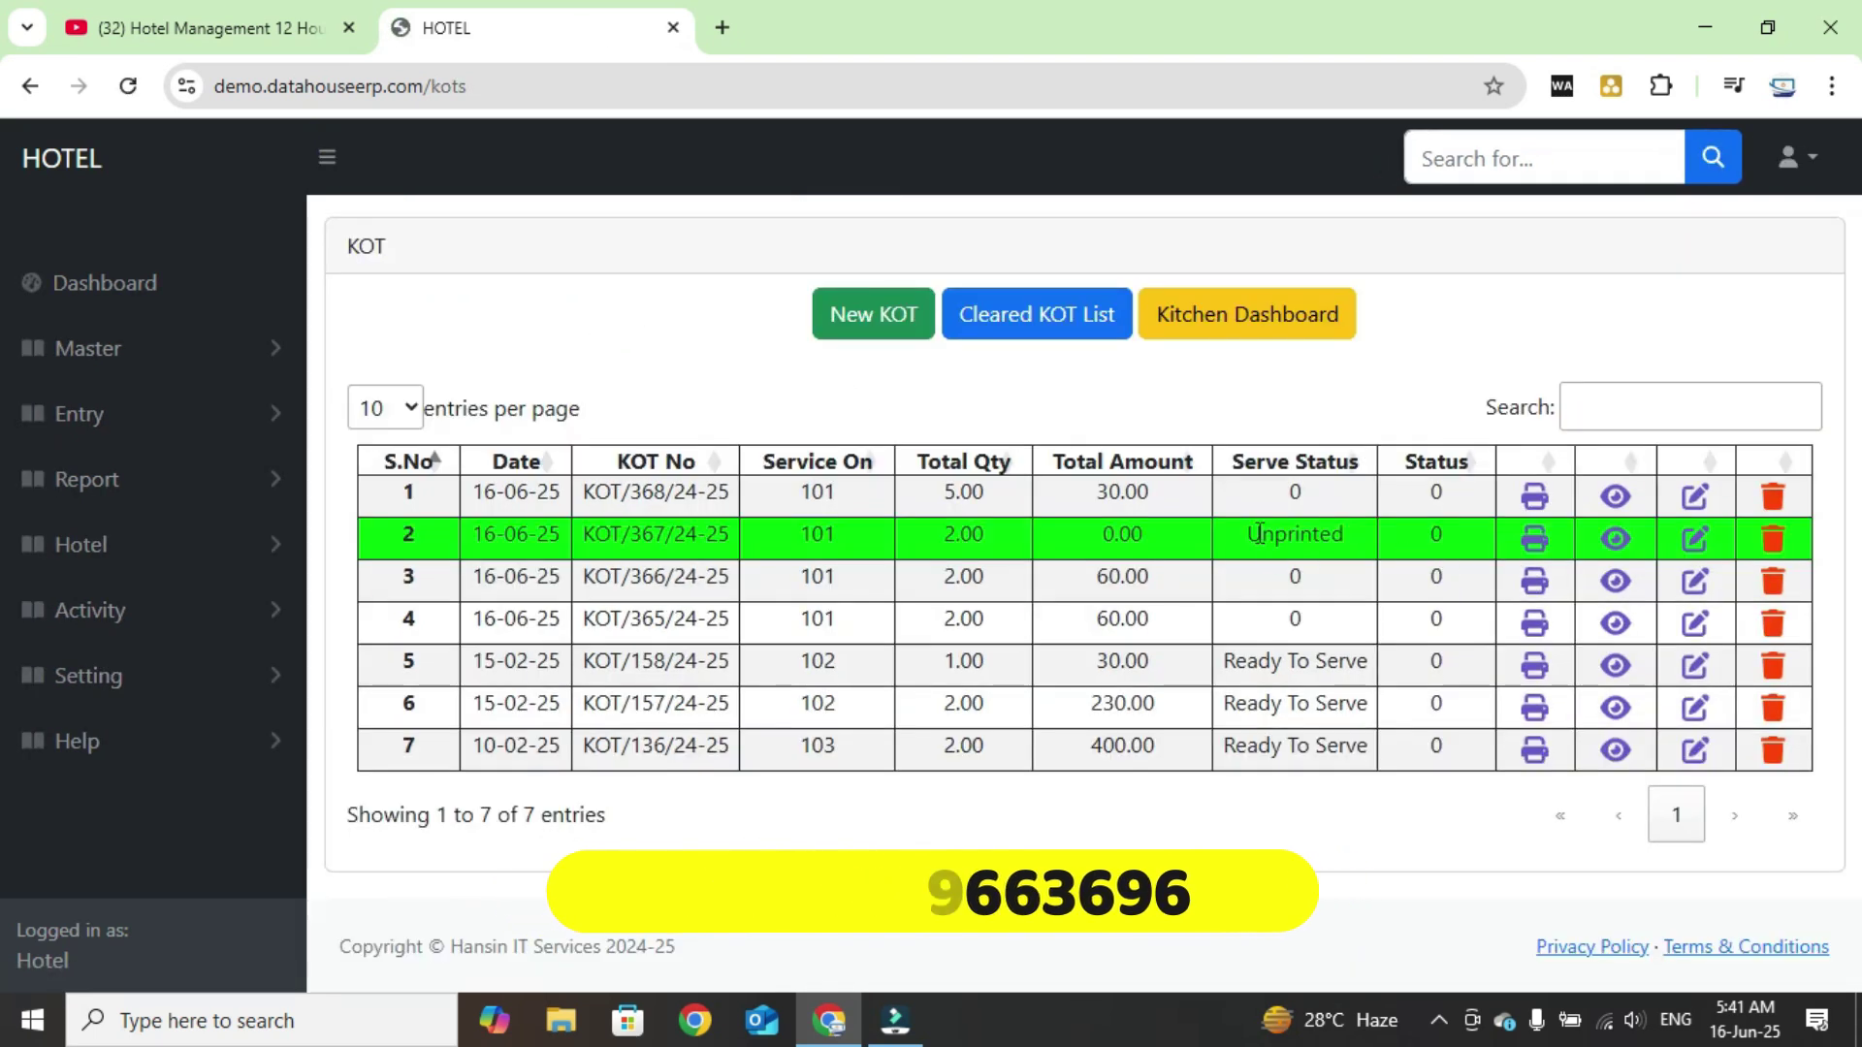
click(1617, 540)
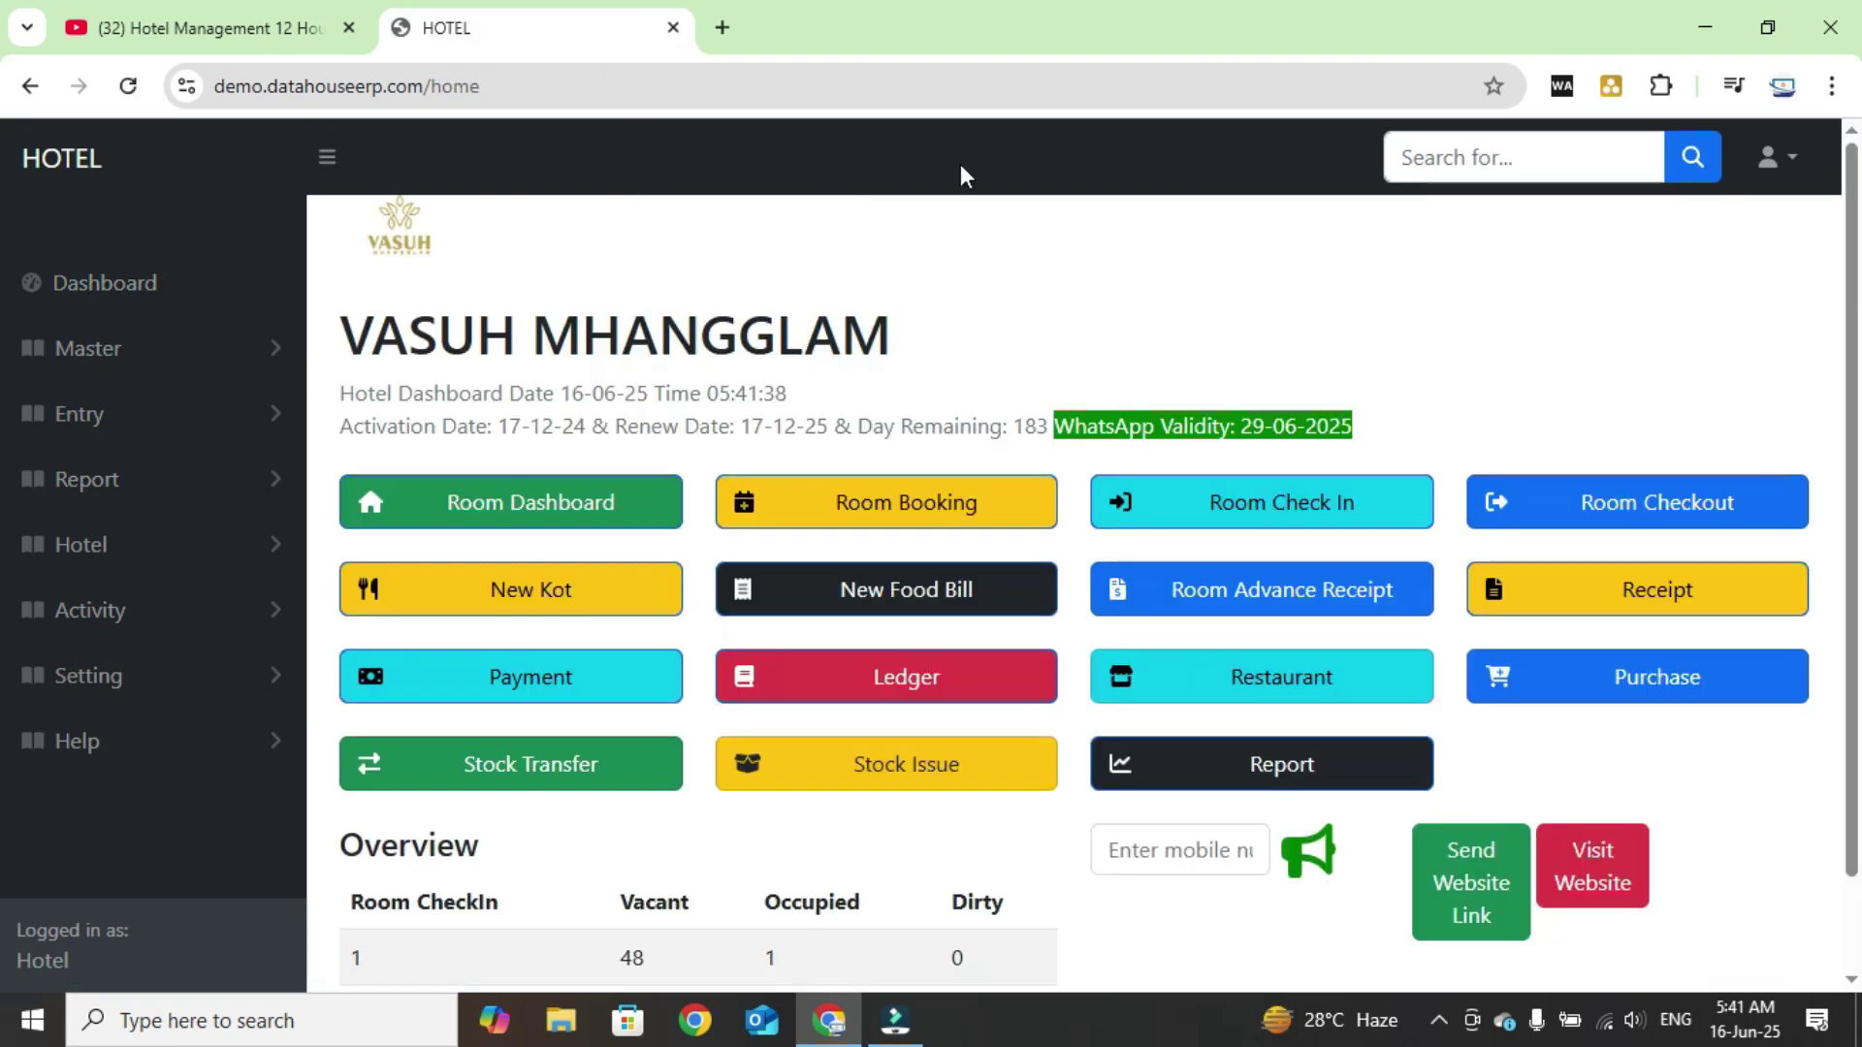
scroll(1, 199, down, 2)
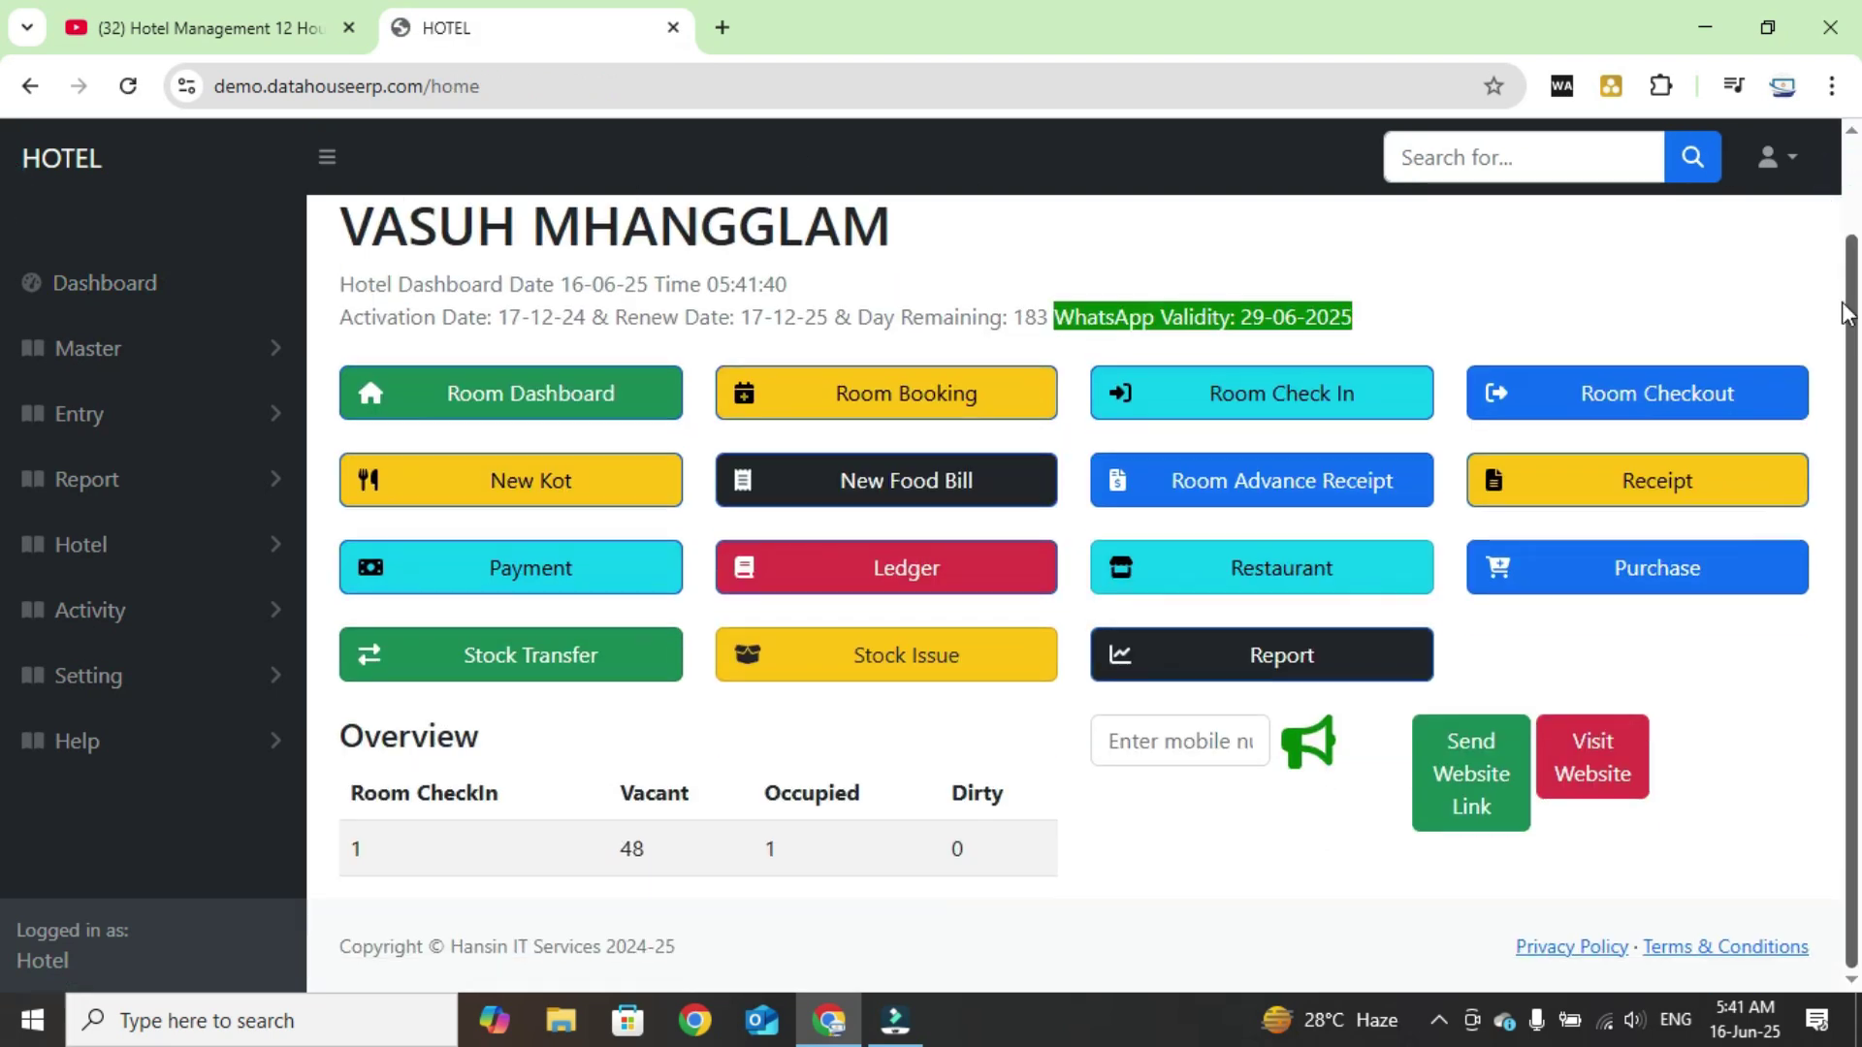